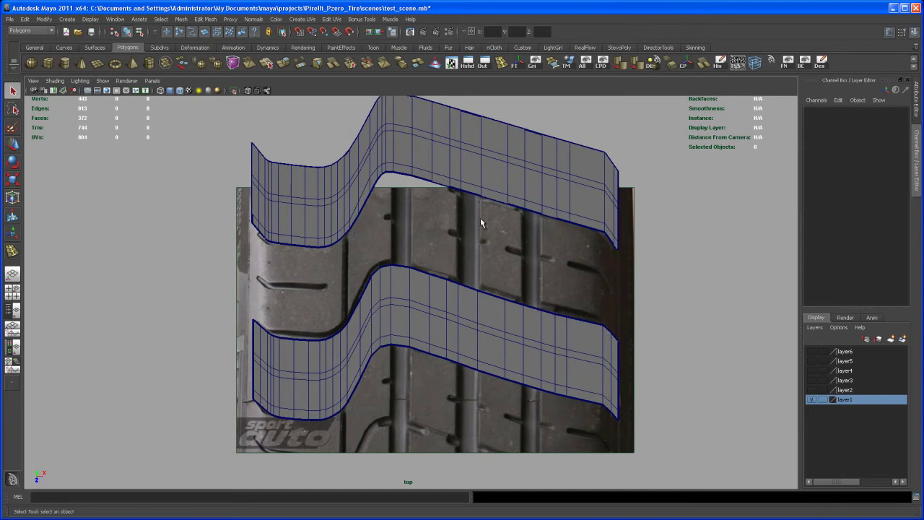
# Step: Select the flat lower tread strip in the perspective view, comparing it with the finished strip behind it
pyautogui.click(461, 168)
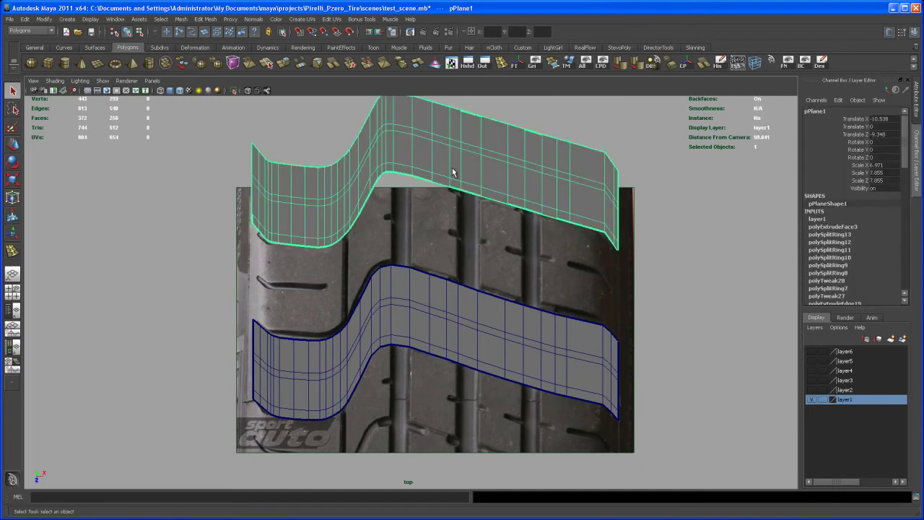
pyautogui.press('space')
pyautogui.press('space')
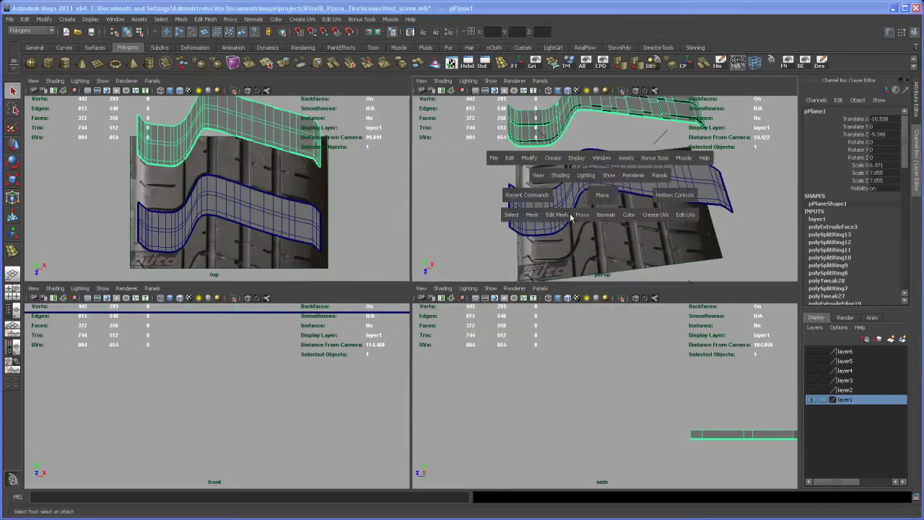
pyautogui.moveTo(490, 279)
pyautogui.keyDown('alt'); pyautogui.mouseDown()
pyautogui.moveTo(532, 237)
pyautogui.moveTo(501, 297)
pyautogui.moveTo(457, 320)
pyautogui.moveTo(490, 265)
pyautogui.mouseUp(); pyautogui.keyUp('alt')
pyautogui.click(494, 233)
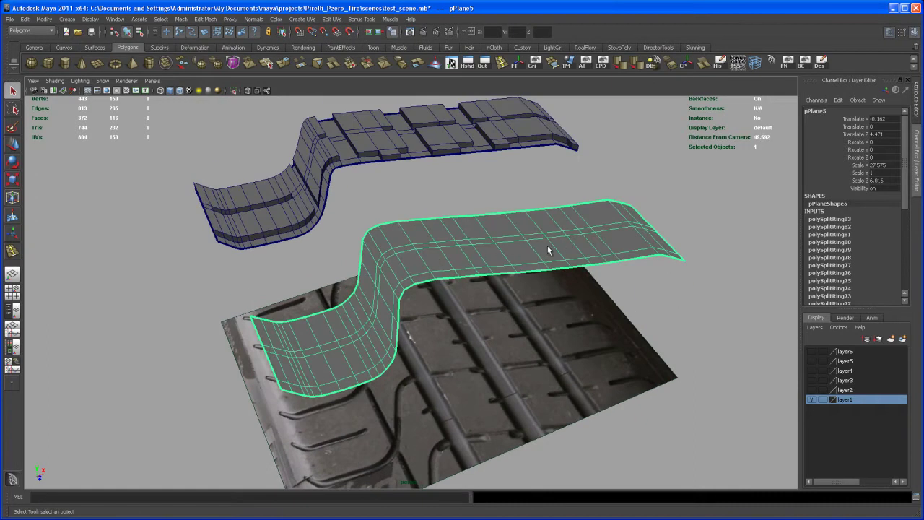
pyautogui.keyDown('alt'); pyautogui.moveTo(550, 257); pyautogui.dragTo(524, 255); pyautogui.keyUp('alt')
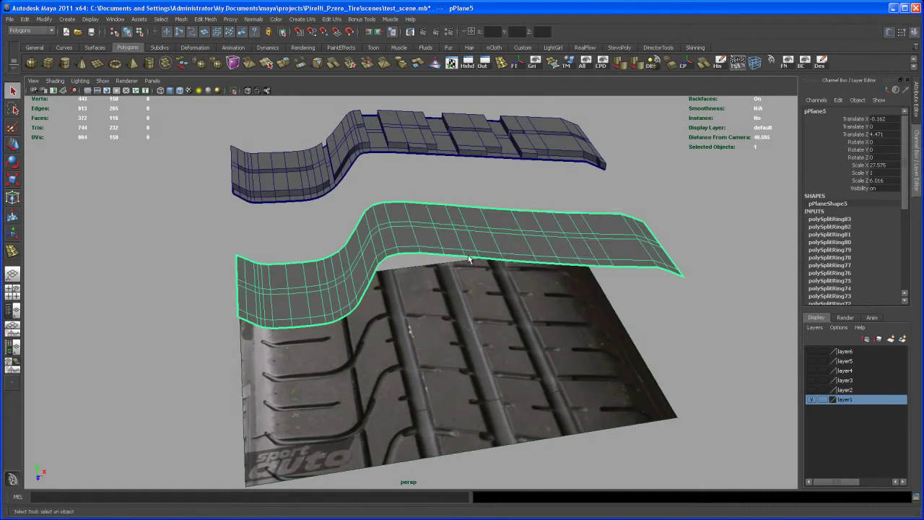
# Step: Show the top view in X-ray shading and switch the flat strip to face selection
pyautogui.press('space')
pyautogui.press('space')
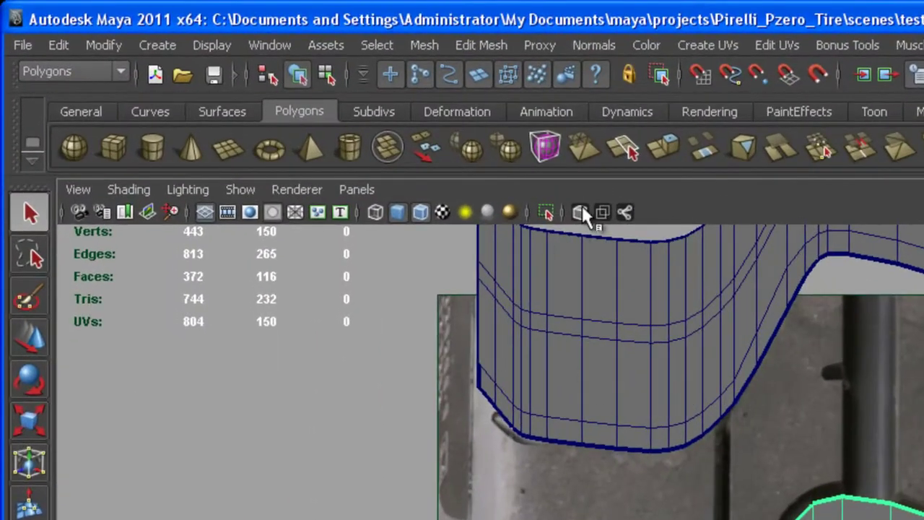
pyautogui.click(581, 207)
pyautogui.moveTo(543, 479)
pyautogui.keyDown('alt'); pyautogui.mouseDown(button='middle')
pyautogui.moveTo(578, 497)
pyautogui.moveTo(303, 279)
pyautogui.moveTo(268, 288)
pyautogui.mouseUp(button='middle'); pyautogui.keyUp('alt')
pyautogui.moveTo(267, 291); pyautogui.dragTo(267, 313, button='right')
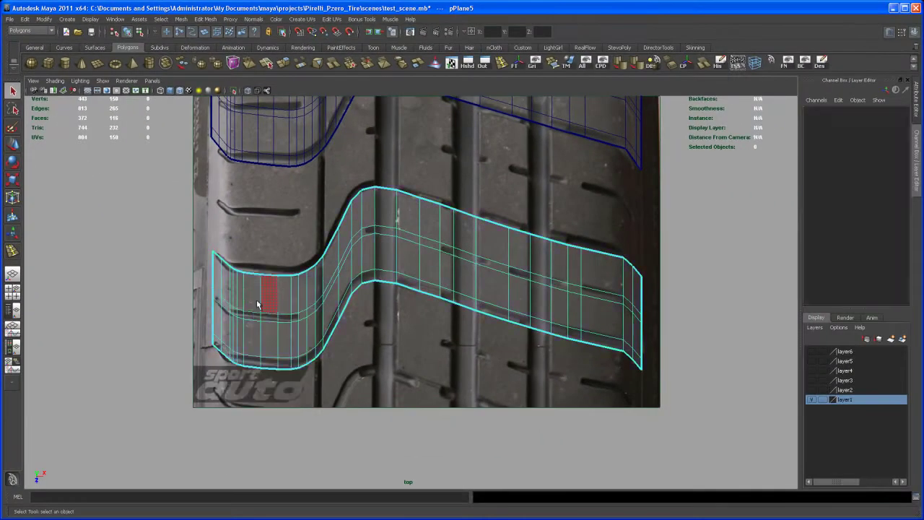
pyautogui.keyDown('alt'); pyautogui.moveTo(246, 292); pyautogui.dragTo(259, 281, button='middle'); pyautogui.keyUp('alt')
# Step: Select the faces of the strip's leftmost tread block, leaving out its horizontal groove and lower edge groove
pyautogui.click(231, 270)
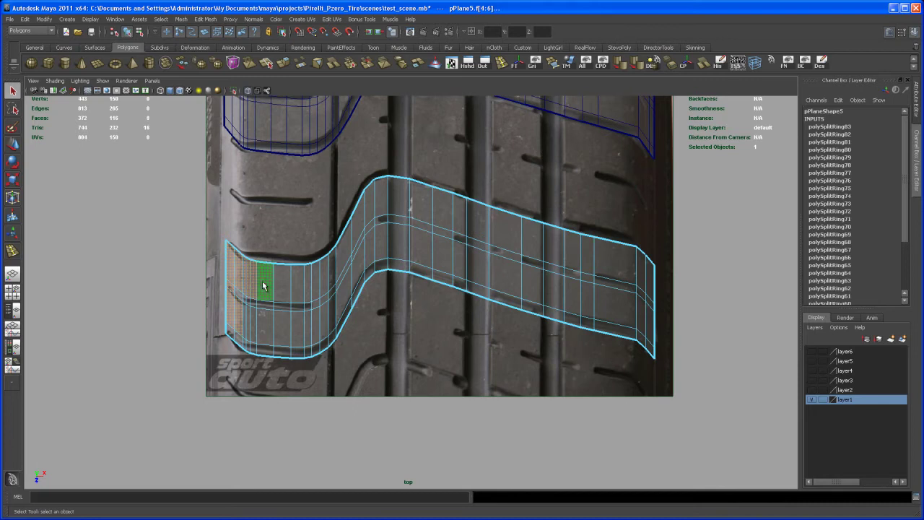
pyautogui.keyDown('shift'); pyautogui.click(286, 283); pyautogui.keyUp('shift')
pyautogui.keyDown('shift'); pyautogui.click(299, 283); pyautogui.keyUp('shift')
pyautogui.keyDown('shift'); pyautogui.click(308, 284); pyautogui.keyUp('shift')
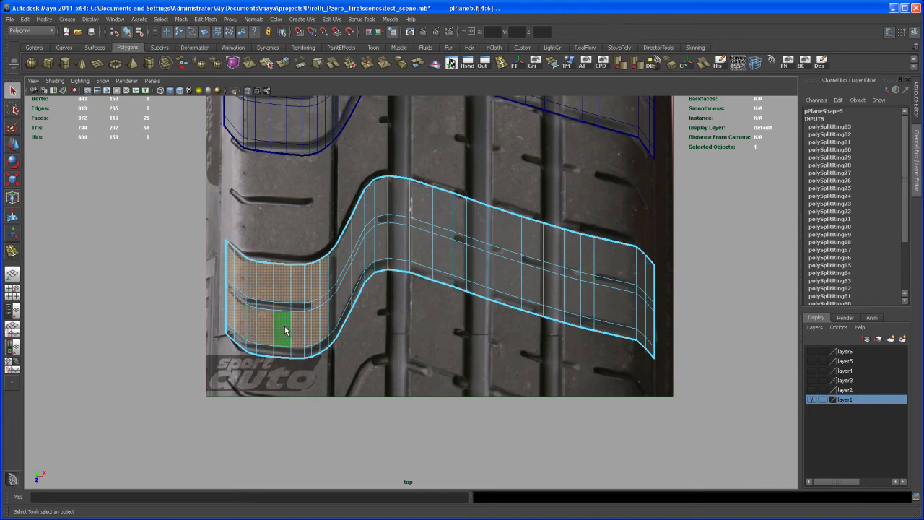
# Step: Add the curved section's raised faces up to the first wide vertical groove to the selection, leaving the grooves unselected
pyautogui.scroll(4, 326, 332)
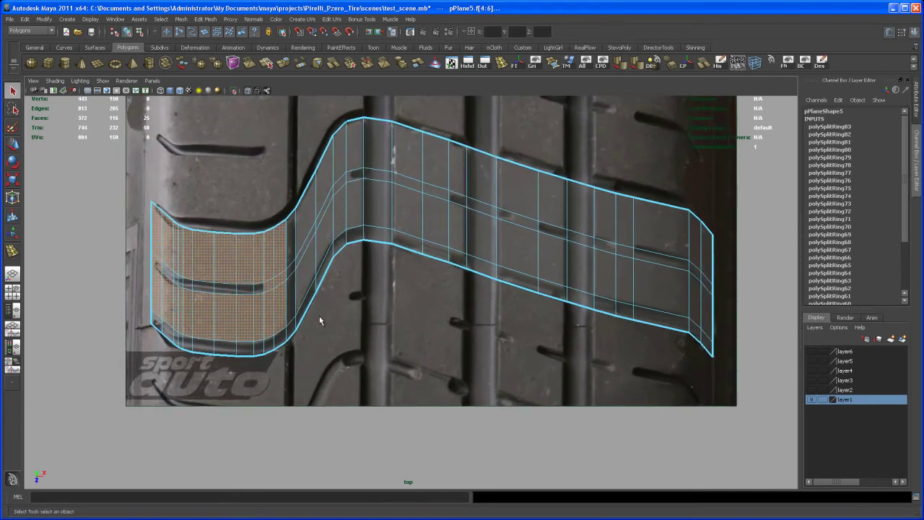
pyautogui.keyDown('shift'); pyautogui.click(305, 278); pyautogui.keyUp('shift')
pyautogui.keyDown('shift'); pyautogui.click(343, 222); pyautogui.keyUp('shift')
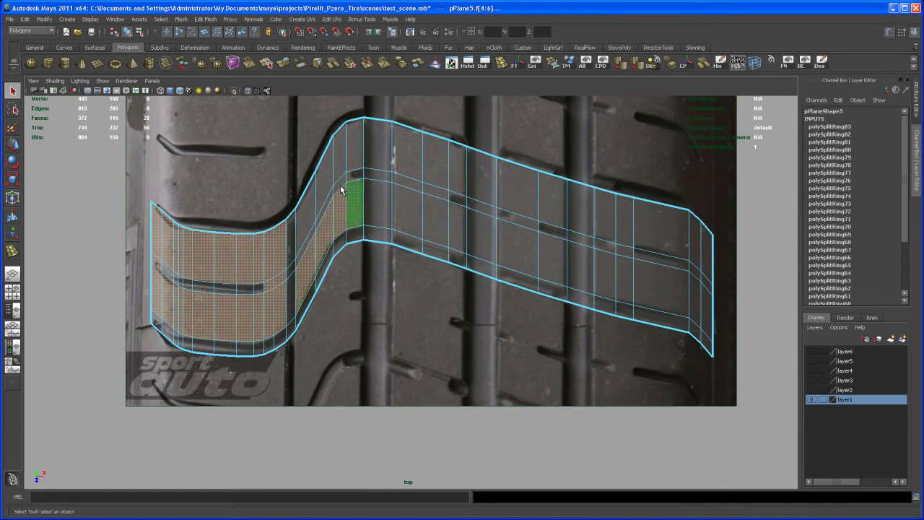
pyautogui.keyDown('shift'); pyautogui.click(311, 240); pyautogui.keyUp('shift')
pyautogui.keyDown('shift'); pyautogui.click(310, 210); pyautogui.keyUp('shift')
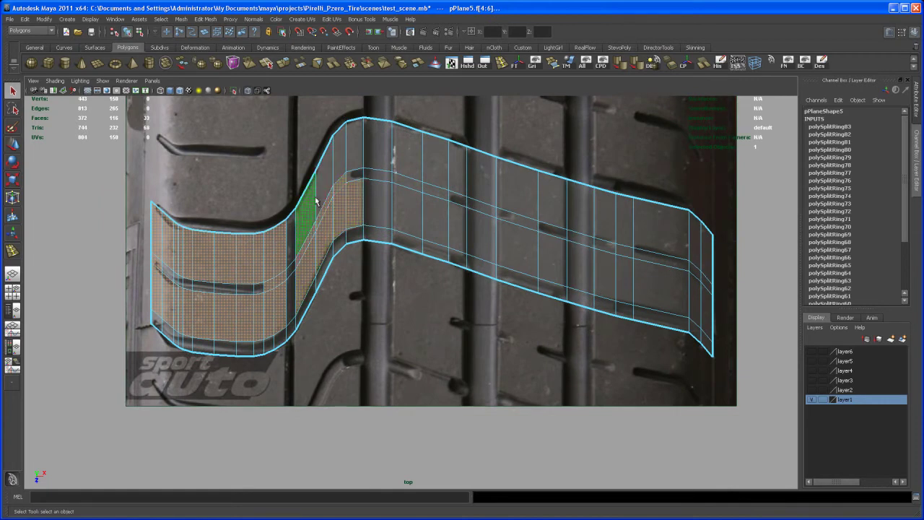
pyautogui.keyDown('shift'); pyautogui.click(324, 189); pyautogui.keyUp('shift')
pyautogui.keyDown('shift'); pyautogui.click(338, 169); pyautogui.keyUp('shift')
pyautogui.keyDown('shift'); pyautogui.click(352, 158); pyautogui.keyUp('shift')
# Step: Add the faces of the tread block between the first and second wide vertical grooves to the selection
pyautogui.keyDown('shift'); pyautogui.click(404, 160); pyautogui.keyUp('shift')
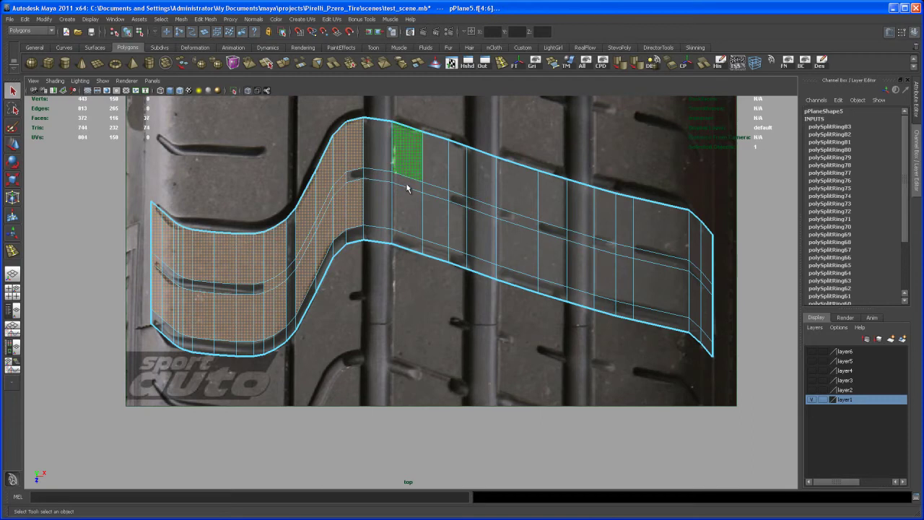
pyautogui.keyDown('shift'); pyautogui.click(428, 227); pyautogui.keyUp('shift')
pyautogui.keyDown('shift'); pyautogui.click(440, 173); pyautogui.keyUp('shift')
pyautogui.keyDown('shift'); pyautogui.click(455, 177); pyautogui.keyUp('shift')
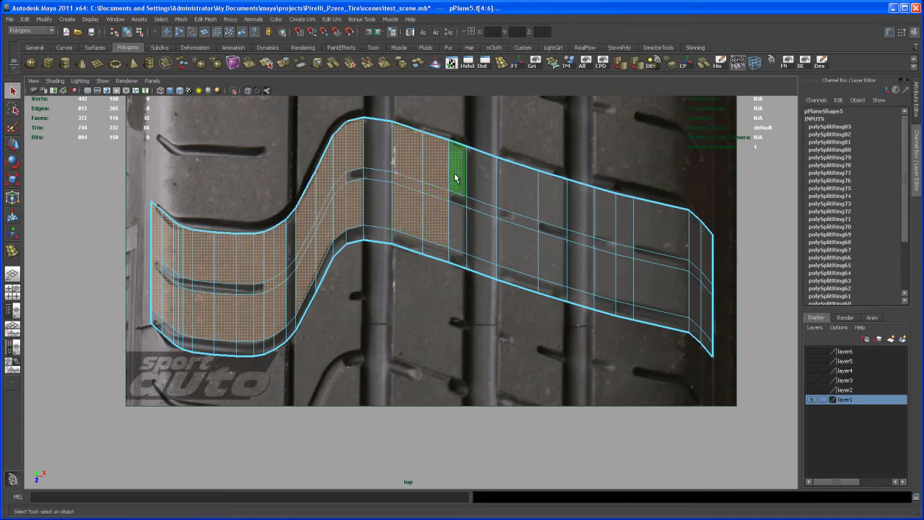
# Step: Add the faces of the tread block between the second and third wide vertical grooves, including the rib across its narrow groove
pyautogui.keyDown('shift'); pyautogui.click(513, 250); pyautogui.keyUp('shift')
pyautogui.keyDown('shift'); pyautogui.click(519, 220); pyautogui.keyUp('shift')
pyautogui.keyDown('shift'); pyautogui.click(518, 198); pyautogui.keyUp('shift')
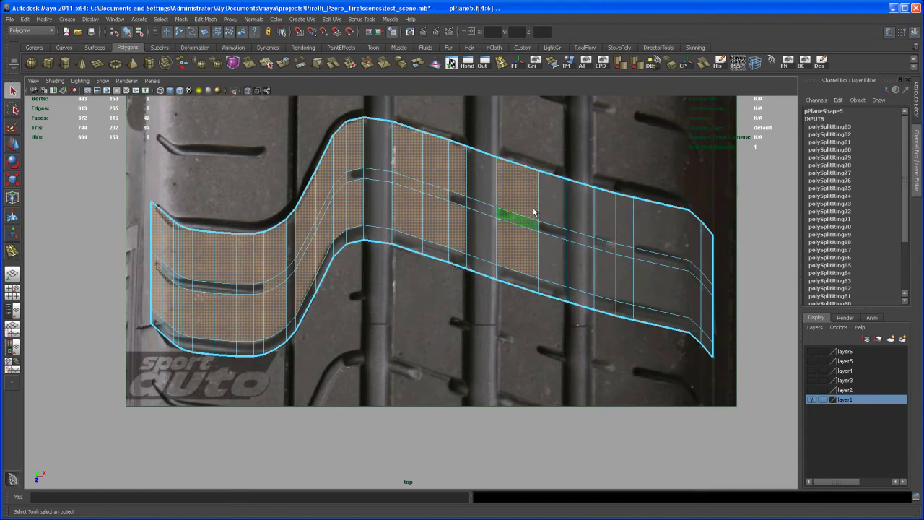
pyautogui.keyDown('shift'); pyautogui.click(553, 206); pyautogui.keyUp('shift')
pyautogui.keyDown('shift'); pyautogui.click(547, 258); pyautogui.keyUp('shift')
# Step: Add the faces of the rightmost tread block and the strip's sloped end to the selection
pyautogui.keyDown('shift'); pyautogui.click(604, 278); pyautogui.keyUp('shift')
pyautogui.keyDown('shift'); pyautogui.click(611, 288); pyautogui.keyUp('shift')
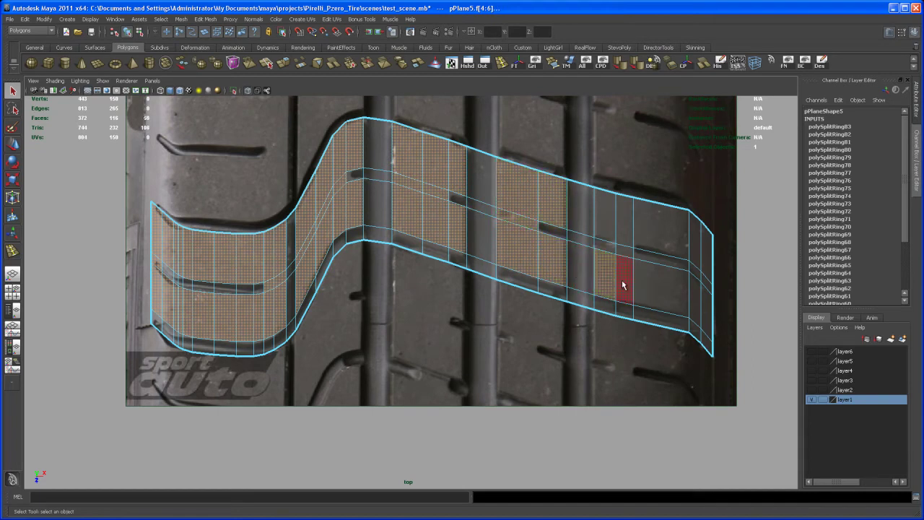
pyautogui.keyDown('shift'); pyautogui.click(622, 238); pyautogui.keyUp('shift')
pyautogui.keyDown('shift'); pyautogui.click(652, 229); pyautogui.keyUp('shift')
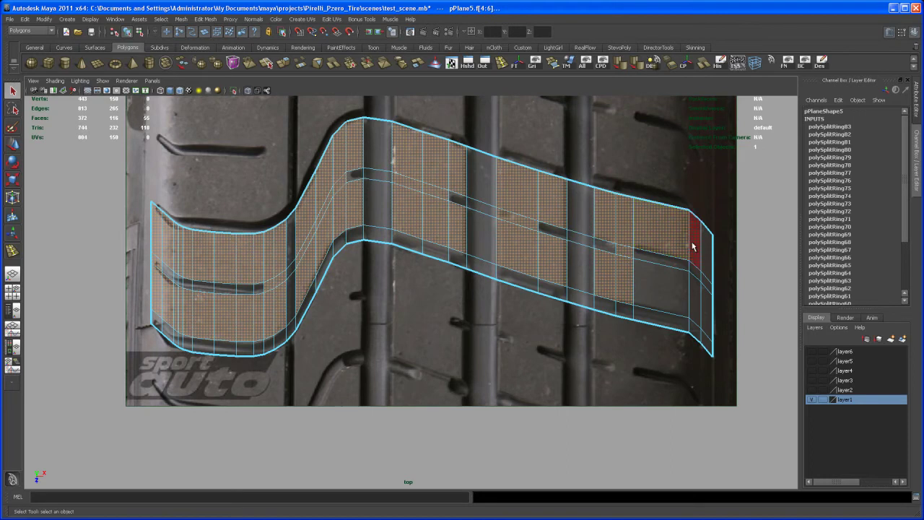
pyautogui.keyDown('shift'); pyautogui.click(695, 311); pyautogui.keyUp('shift')
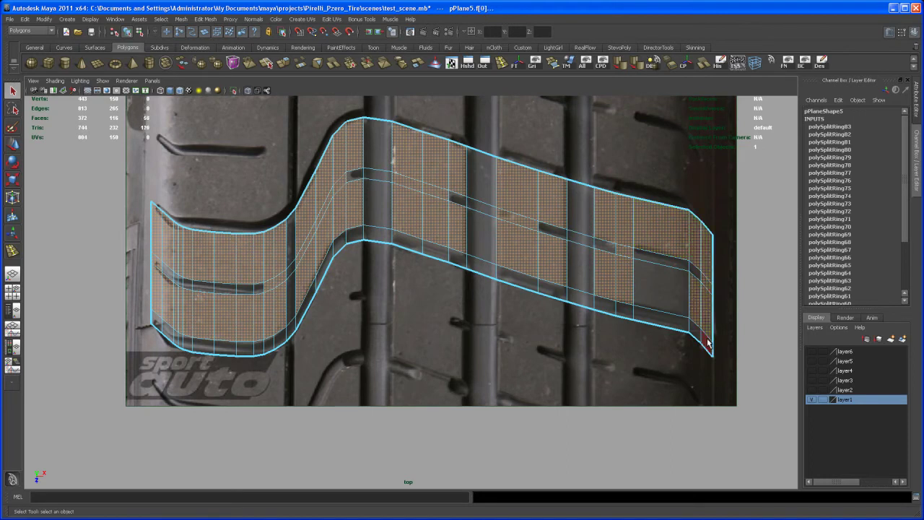
pyautogui.keyDown('shift'); pyautogui.click(681, 304); pyautogui.keyUp('shift')
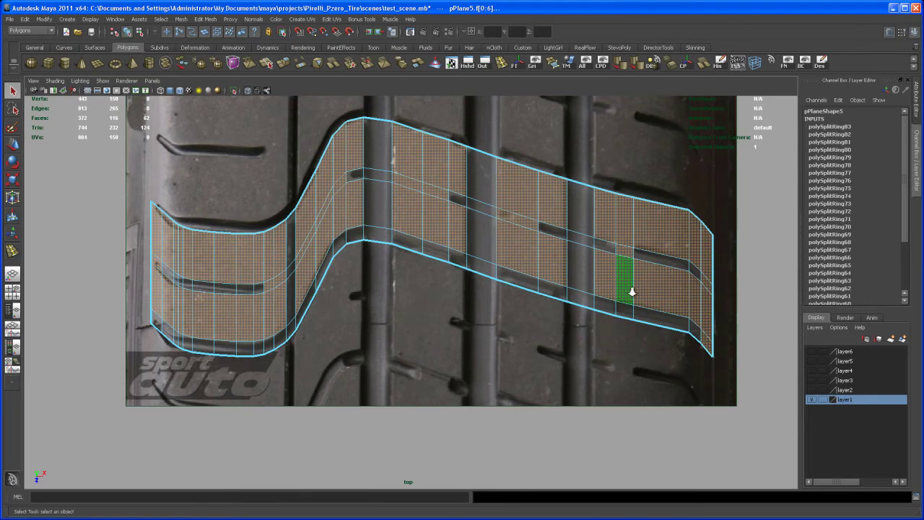
# Step: Examine the selected faces in the perspective view against the tread pattern of the finished strip
pyautogui.press('space')
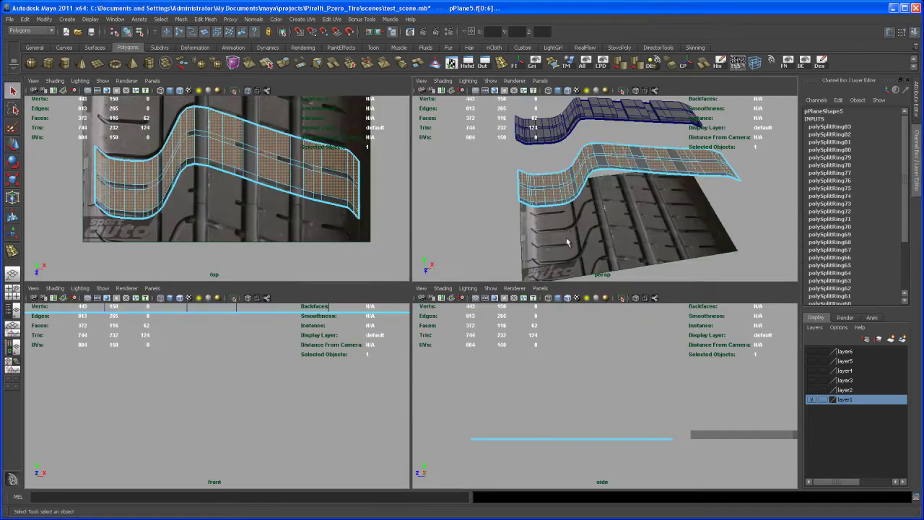
pyautogui.press('space')
pyautogui.keyDown('alt'); pyautogui.moveTo(503, 342); pyautogui.dragTo(438, 322); pyautogui.keyUp('alt')
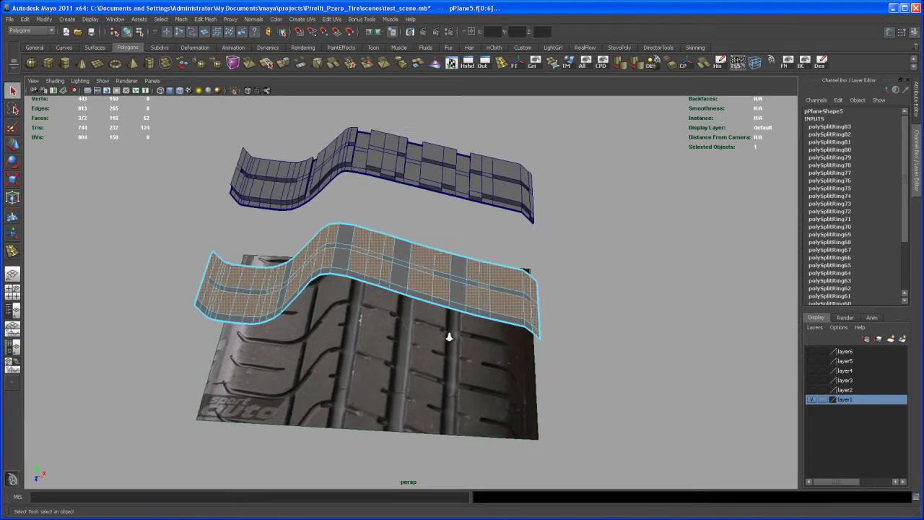
pyautogui.keyDown('alt'); pyautogui.moveTo(438, 322); pyautogui.dragTo(484, 329, button='right'); pyautogui.keyUp('alt')
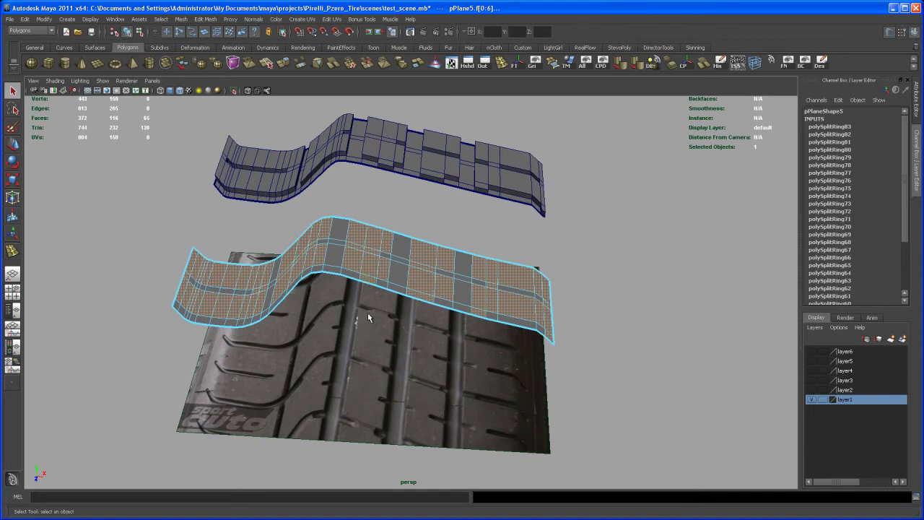
pyautogui.keyDown('alt'); pyautogui.moveTo(383, 325); pyautogui.dragTo(395, 308, button='middle'); pyautogui.keyUp('alt')
pyautogui.keyDown('alt'); pyautogui.moveTo(396, 308); pyautogui.dragTo(395, 326); pyautogui.keyUp('alt')
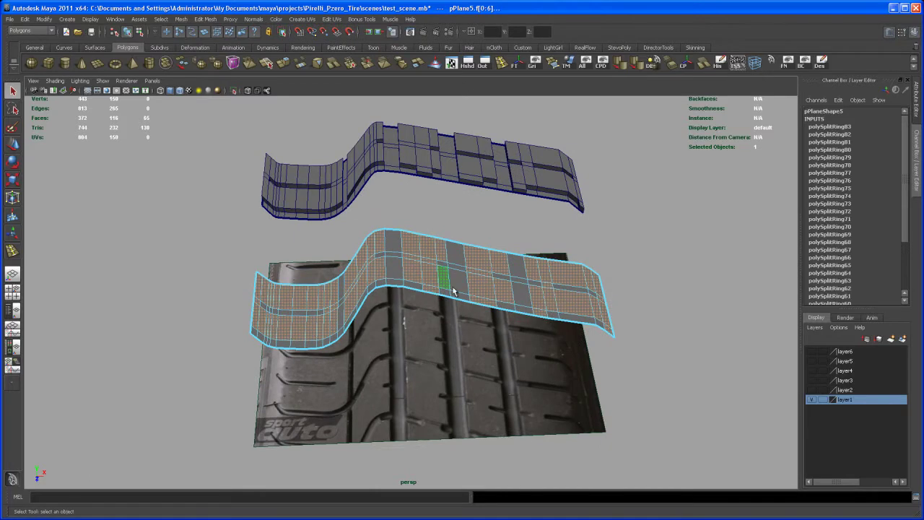
pyautogui.keyDown('alt'); pyautogui.moveTo(385, 323); pyautogui.dragTo(382, 319, button='middle'); pyautogui.keyUp('alt')
pyautogui.keyDown('alt'); pyautogui.moveTo(376, 316); pyautogui.dragTo(408, 346); pyautogui.keyUp('alt')
pyautogui.keyDown('alt'); pyautogui.moveTo(408, 346); pyautogui.dragTo(449, 372, button='right'); pyautogui.keyUp('alt')
pyautogui.keyDown('alt'); pyautogui.moveTo(435, 341); pyautogui.dragTo(440, 339); pyautogui.keyUp('alt')
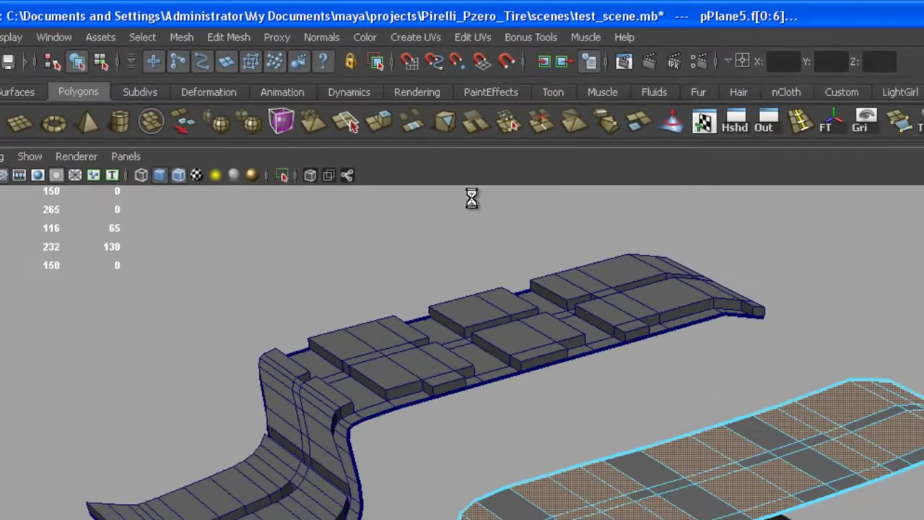
# Step: Extrude the selected tread block faces upward with a local Z translation of 1.2
pyautogui.hotkey('ctrl', 'e')
pyautogui.keyDown('alt'); pyautogui.moveTo(536, 358); pyautogui.dragTo(551, 307); pyautogui.keyUp('alt')
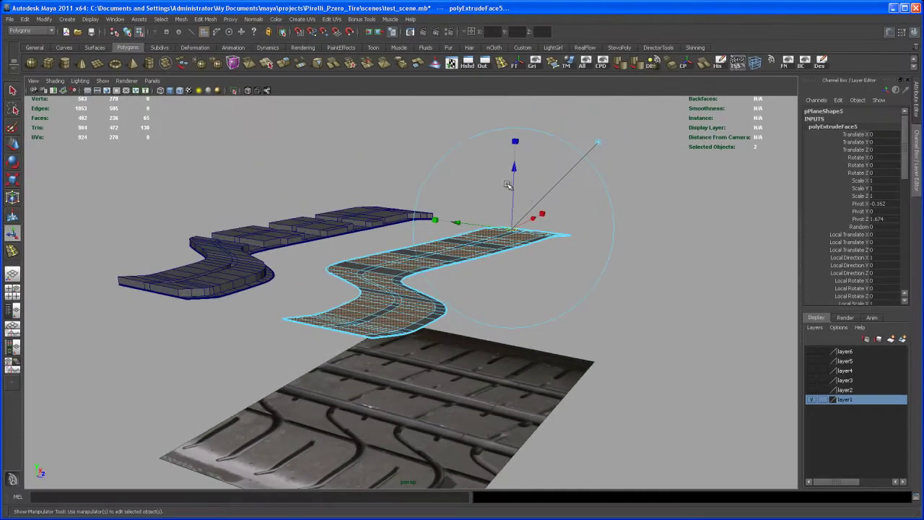
pyautogui.moveTo(508, 182); pyautogui.dragTo(514, 174)
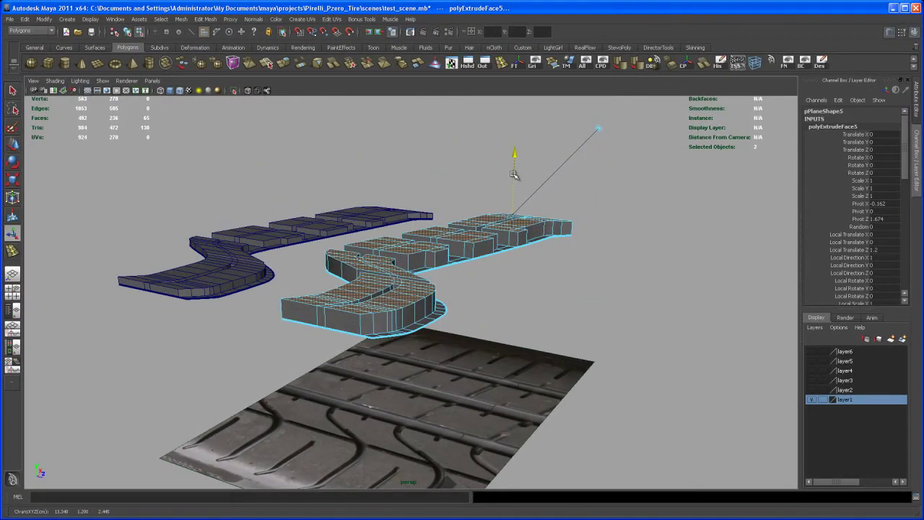
pyautogui.keyDown('alt'); pyautogui.moveTo(509, 267); pyautogui.dragTo(532, 342); pyautogui.keyUp('alt')
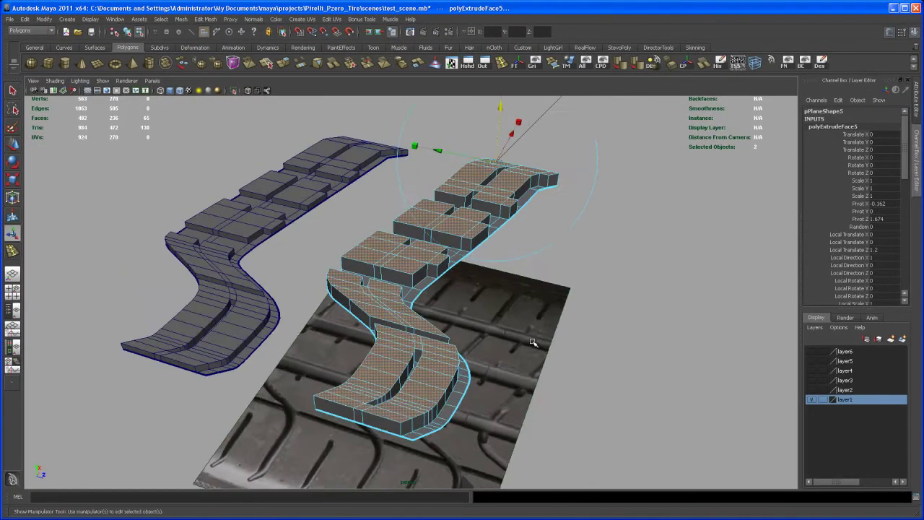
pyautogui.press('q')
# Step: Return the extruded strip to object mode and hide layer1 with the earlier finished strip
pyautogui.keyDown('alt'); pyautogui.moveTo(585, 282); pyautogui.dragTo(431, 323); pyautogui.keyUp('alt')
pyautogui.moveTo(433, 324); pyautogui.dragTo(462, 316, button='right')
pyautogui.keyDown('alt'); pyautogui.moveTo(443, 330); pyautogui.dragTo(693, 325); pyautogui.keyUp('alt')
pyautogui.click(813, 401)
pyautogui.keyDown('alt'); pyautogui.moveTo(666, 368); pyautogui.dragTo(520, 397); pyautogui.keyUp('alt')
# Step: Move the extruded strip's pivot to the bottom corner vertex at its end, using vertex snapping
pyautogui.click(524, 332)
pyautogui.press('w')
pyautogui.keyDown('alt'); pyautogui.moveTo(520, 397); pyautogui.dragTo(467, 374, button='right'); pyautogui.keyUp('alt')
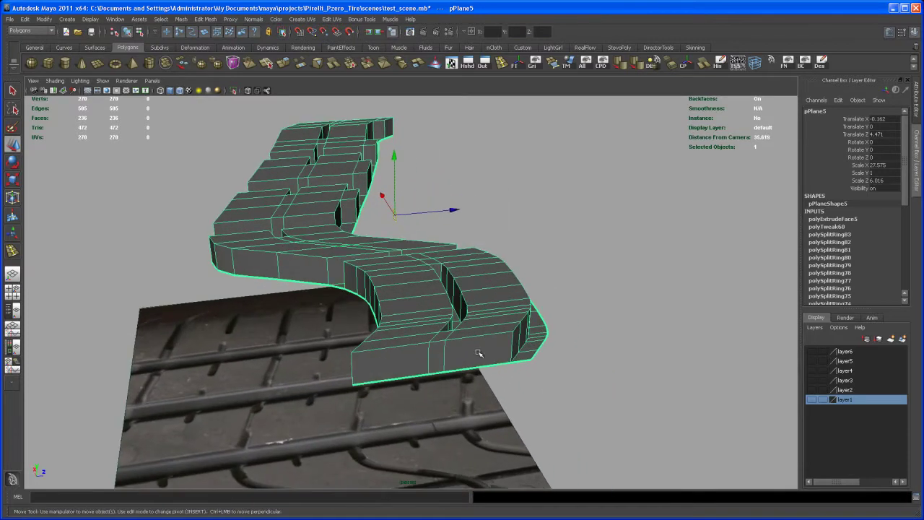
pyautogui.press('Insert')
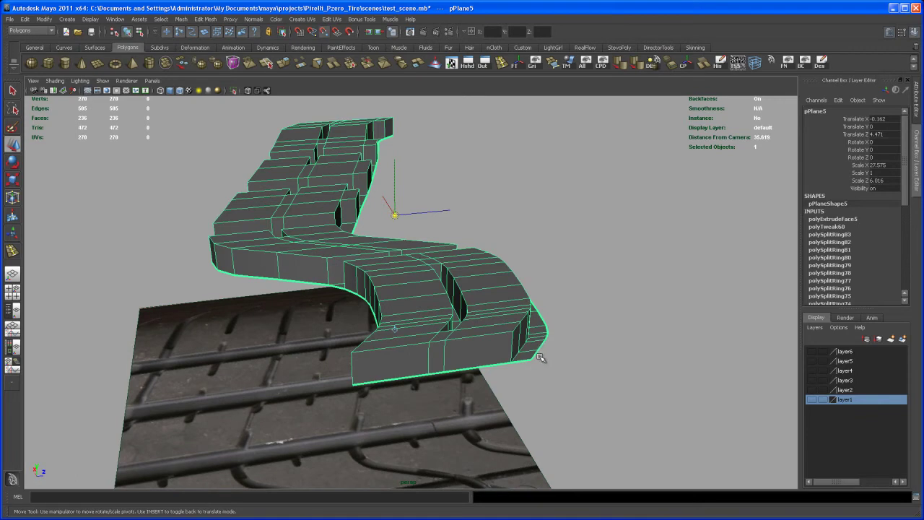
pyautogui.moveTo(532, 361)
pyautogui.mouseDown(button='middle')
pyautogui.moveTo(503, 347)
pyautogui.moveTo(495, 388)
pyautogui.moveTo(473, 371)
pyautogui.moveTo(498, 386)
pyautogui.mouseUp(button='middle')
pyautogui.press('Insert')
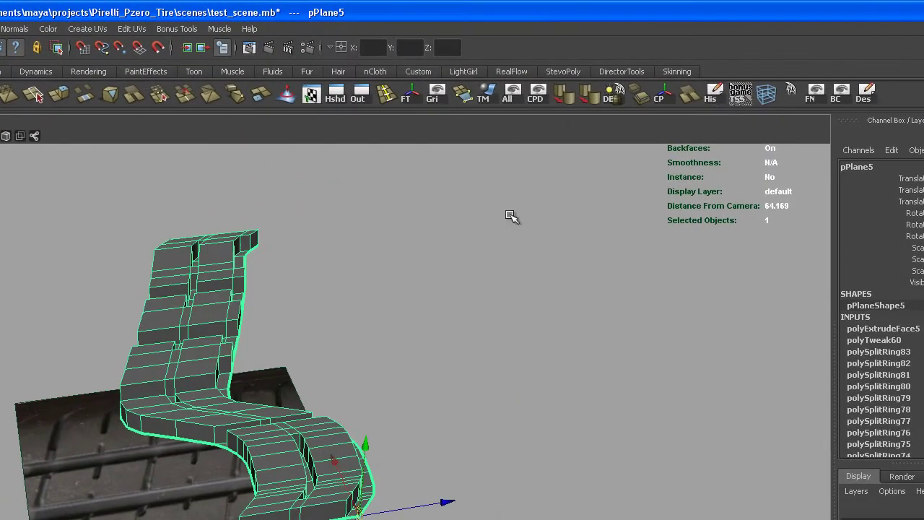
# Step: Freeze the strip's transformations and delete its construction history
pyautogui.click(714, 96)
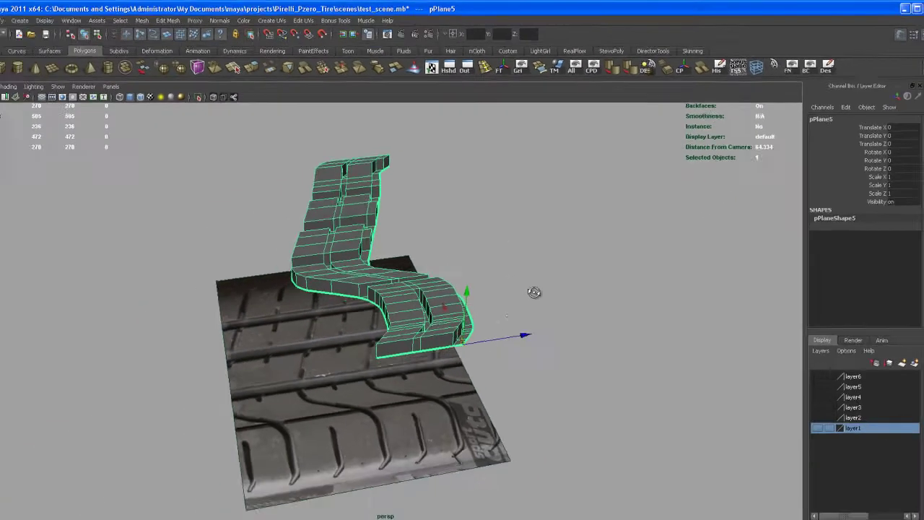
pyautogui.keyDown('alt'); pyautogui.moveTo(433, 446); pyautogui.dragTo(463, 480); pyautogui.keyUp('alt')
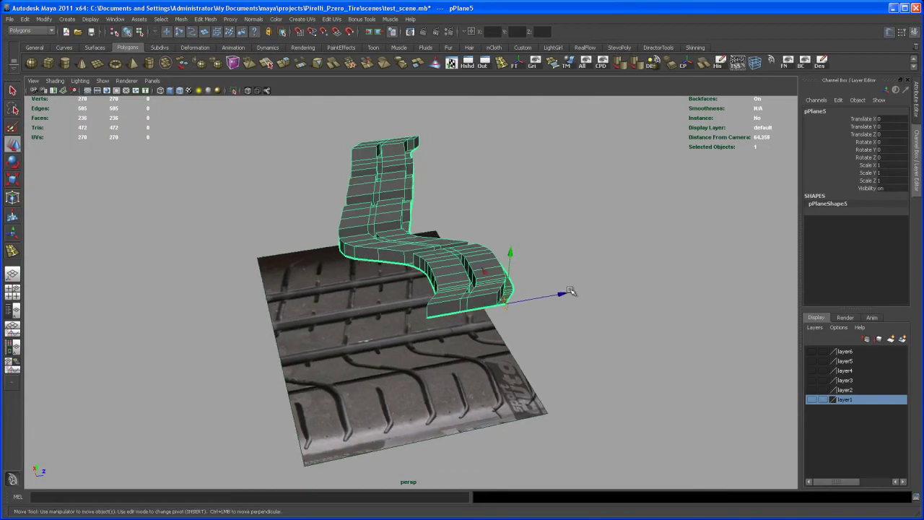
# Step: Test the tread repeat with a duplicate strip placed beside the original at Translate Z -6.135, and delete the duplicate
pyautogui.moveTo(562, 295); pyautogui.dragTo(487, 315)
pyautogui.scroll(3, 477, 347)
pyautogui.keyDown('alt'); pyautogui.moveTo(470, 380); pyautogui.dragTo(444, 392); pyautogui.keyUp('alt')
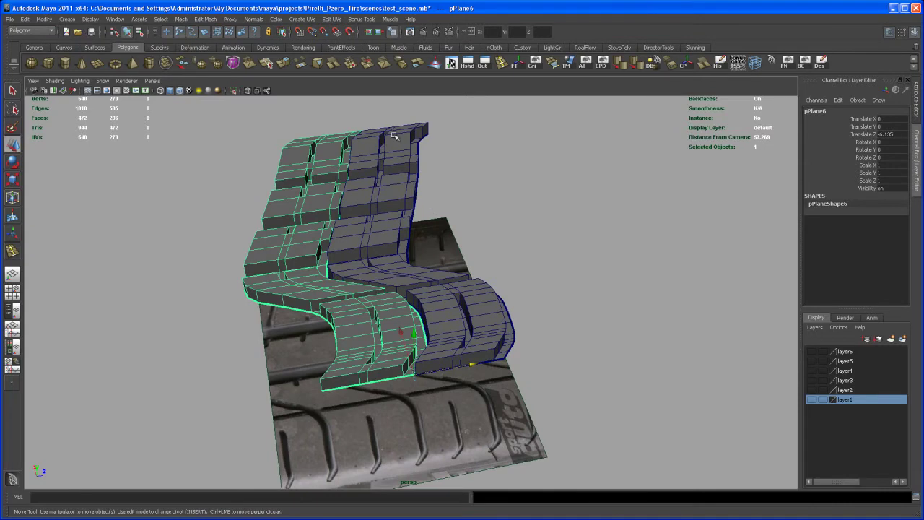
pyautogui.keyDown('alt'); pyautogui.moveTo(477, 271); pyautogui.dragTo(412, 256); pyautogui.keyUp('alt')
pyautogui.keyDown('alt'); pyautogui.moveTo(468, 331); pyautogui.dragTo(500, 371); pyautogui.keyUp('alt')
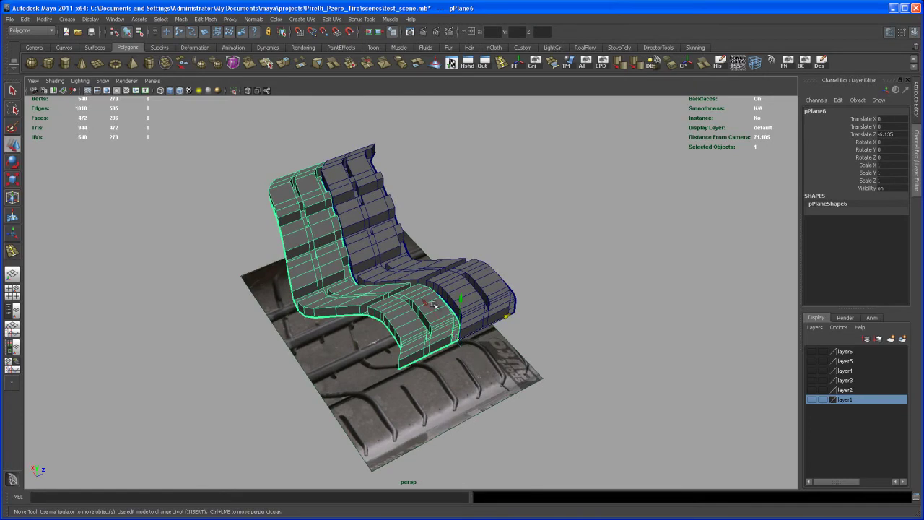
pyautogui.press('Delete')
# Step: Delete the tread-block wall faces lying on the strip's two long border edges, so the duplicates can join openly
pyautogui.keyDown('alt'); pyautogui.moveTo(494, 358); pyautogui.dragTo(379, 353); pyautogui.keyUp('alt')
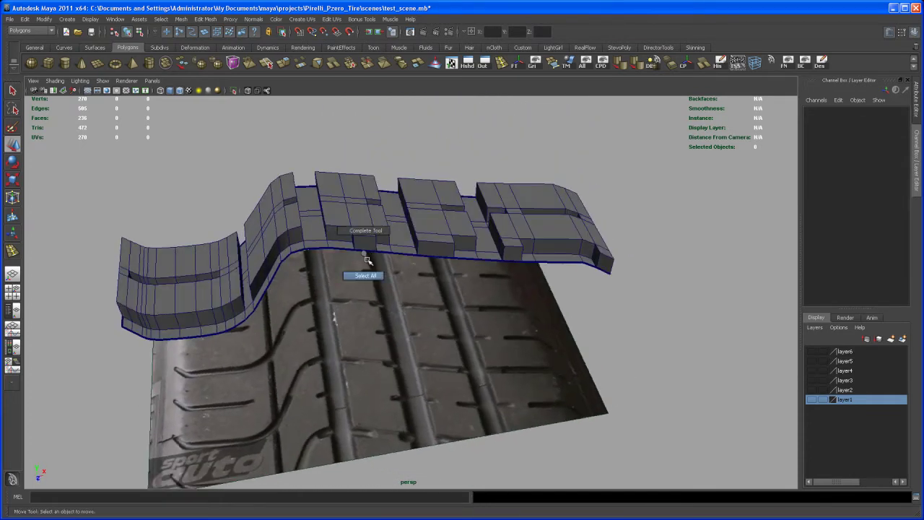
pyautogui.moveTo(364, 236); pyautogui.dragTo(363, 246, button='right')
pyautogui.click(362, 248)
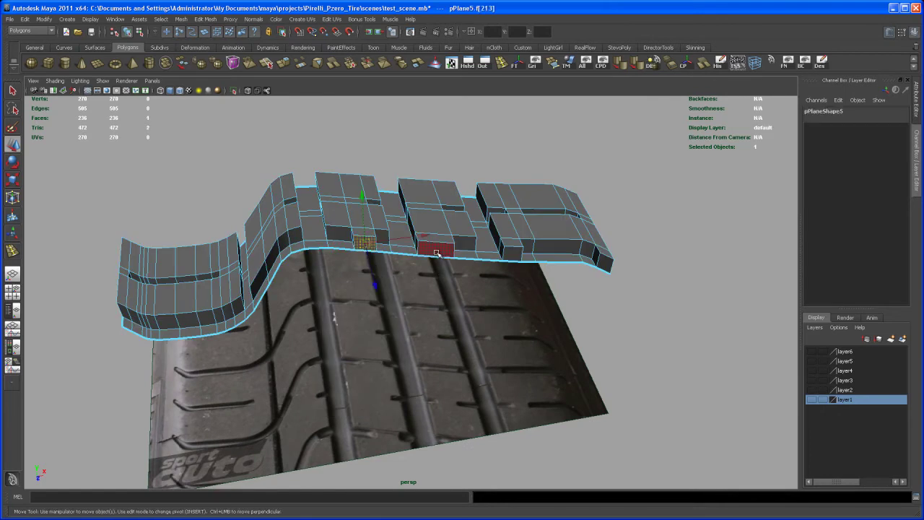
pyautogui.keyDown('alt'); pyautogui.moveTo(563, 317); pyautogui.dragTo(543, 334); pyautogui.keyUp('alt')
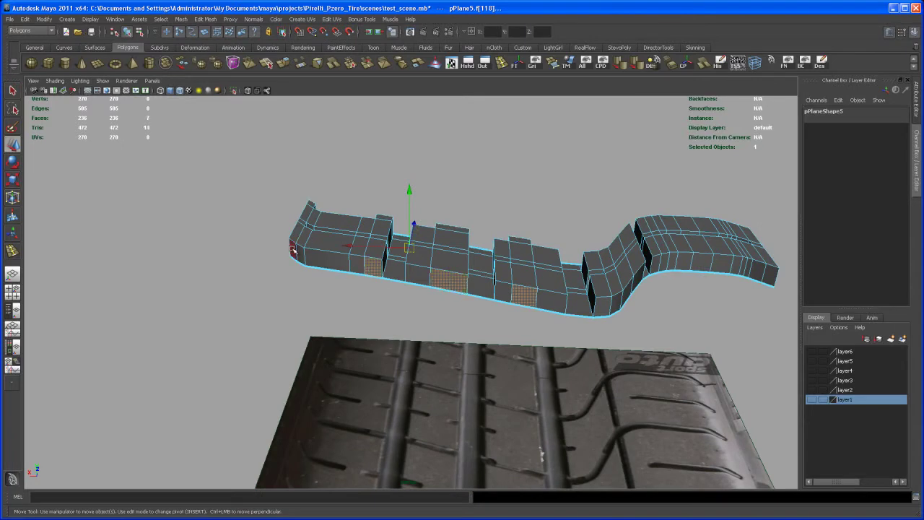
pyautogui.keyDown('alt'); pyautogui.moveTo(363, 337); pyautogui.dragTo(516, 307); pyautogui.keyUp('alt')
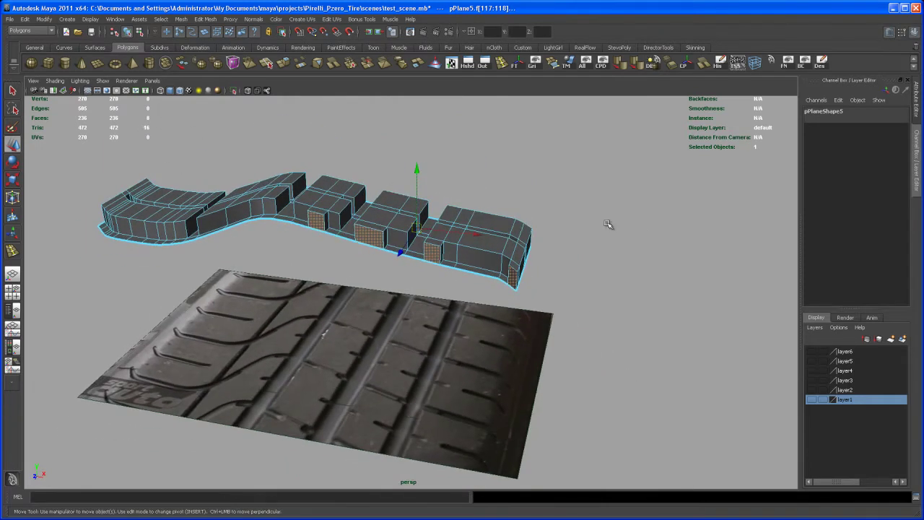
pyautogui.press('Delete')
# Step: Return the strip to object mode, preview it smoothed to inspect the block edges, and restore the unsmoothed display
pyautogui.keyDown('alt'); pyautogui.moveTo(636, 250); pyautogui.dragTo(458, 354); pyautogui.keyUp('alt')
pyautogui.moveTo(459, 353); pyautogui.dragTo(468, 348, button='right')
pyautogui.keyDown('alt'); pyautogui.moveTo(467, 347); pyautogui.dragTo(478, 371); pyautogui.keyUp('alt')
pyautogui.press('3')
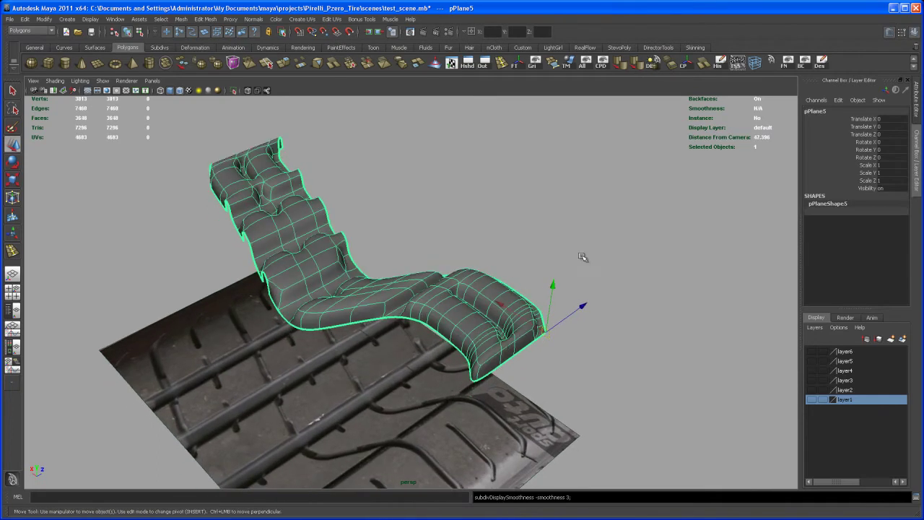
pyautogui.click(591, 257)
pyautogui.keyDown('alt'); pyautogui.moveTo(568, 293); pyautogui.dragTo(546, 289); pyautogui.keyUp('alt')
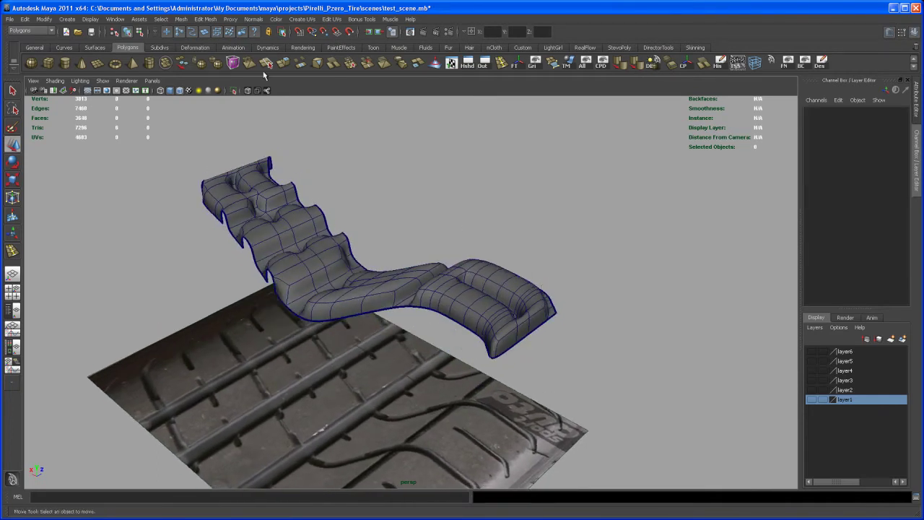
pyautogui.click(189, 90)
pyautogui.keyDown('alt'); pyautogui.moveTo(497, 232); pyautogui.dragTo(509, 315); pyautogui.keyUp('alt')
pyautogui.keyDown('alt'); pyautogui.moveTo(488, 323); pyautogui.dragTo(426, 314); pyautogui.keyUp('alt')
pyautogui.keyDown('alt'); pyautogui.moveTo(427, 313); pyautogui.dragTo(382, 332, button='right'); pyautogui.keyUp('alt')
pyautogui.keyDown('alt'); pyautogui.moveTo(382, 332); pyautogui.dragTo(470, 269); pyautogui.keyUp('alt')
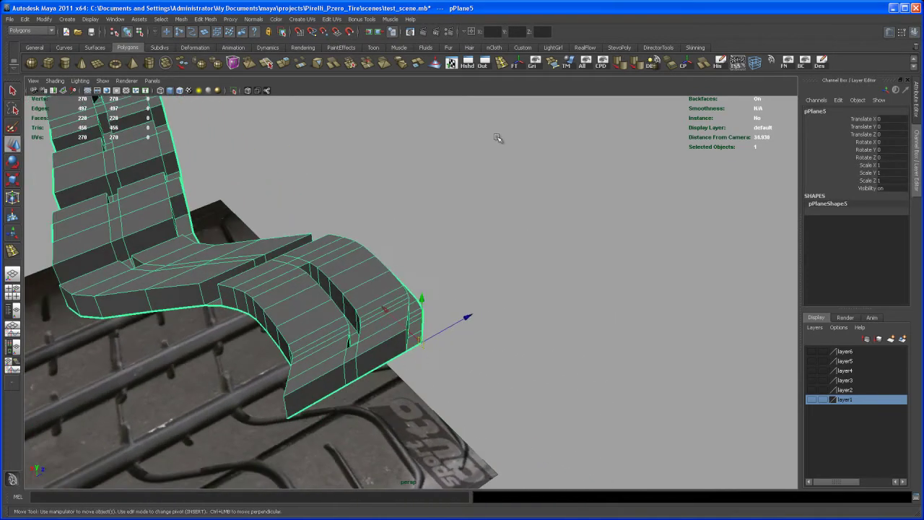
# Step: Insert lengthwise edge loops along both sides of the narrow groove and close to the strip's borders
pyautogui.click(501, 63)
pyautogui.keyDown('alt'); pyautogui.moveTo(501, 143); pyautogui.dragTo(487, 296); pyautogui.keyUp('alt')
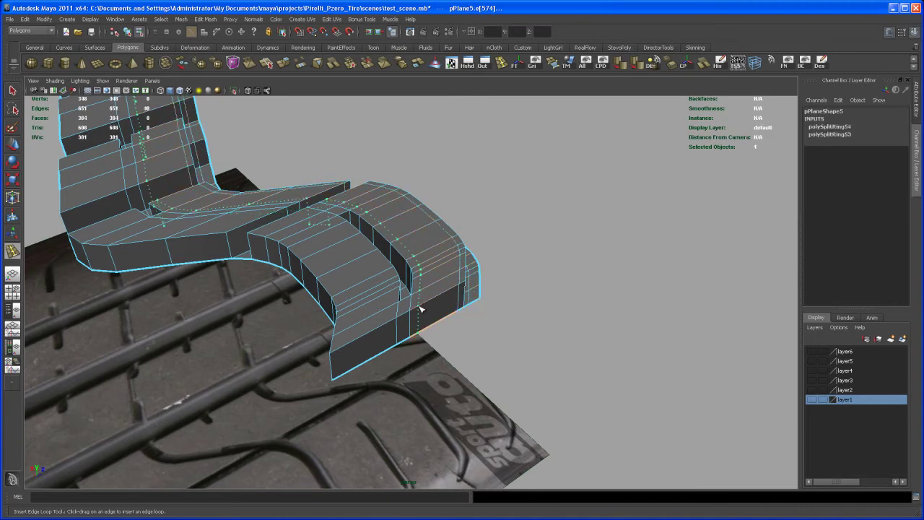
pyautogui.keyDown('alt'); pyautogui.moveTo(423, 301); pyautogui.dragTo(418, 269); pyautogui.keyUp('alt')
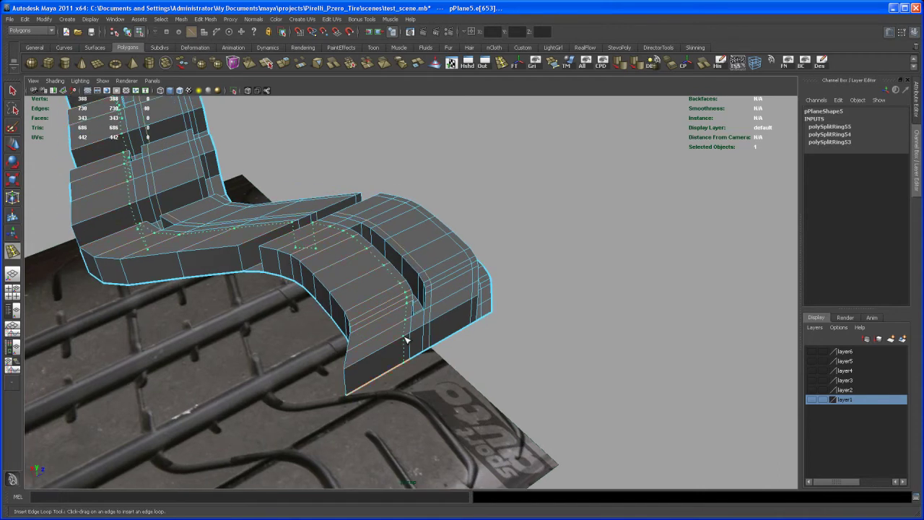
pyautogui.keyDown('alt'); pyautogui.moveTo(401, 345); pyautogui.dragTo(413, 341); pyautogui.keyUp('alt')
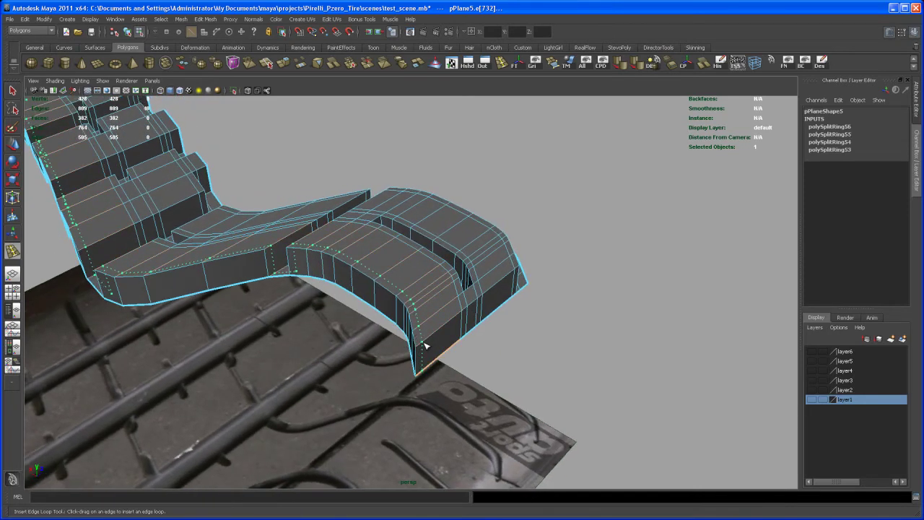
pyautogui.click(426, 346)
pyautogui.keyDown('alt'); pyautogui.moveTo(426, 346); pyautogui.dragTo(448, 252); pyautogui.keyUp('alt')
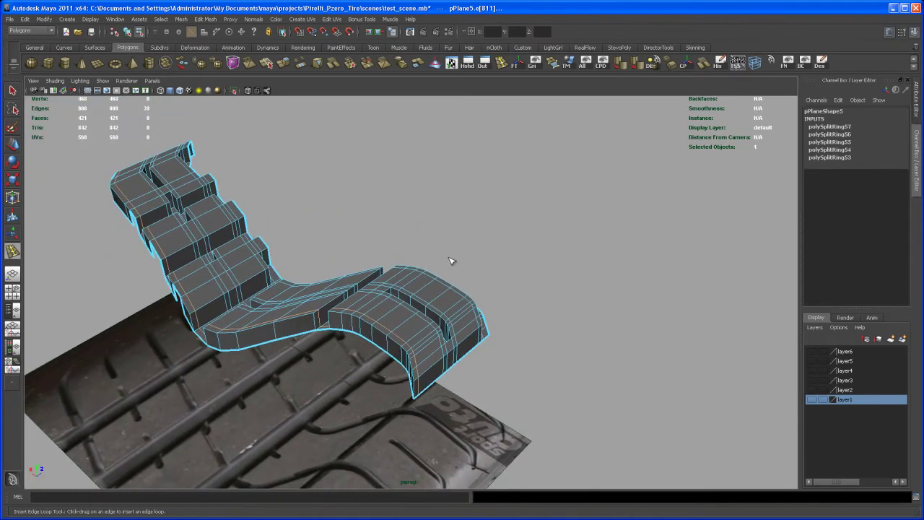
# Step: Preview the strip smoothed to check the lengthwise support loops, and return to the unsmoothed display
pyautogui.moveTo(443, 291); pyautogui.dragTo(452, 278, button='right')
pyautogui.click(439, 304)
pyautogui.press('3')
pyautogui.click(479, 265)
pyautogui.keyDown('alt'); pyautogui.moveTo(449, 240); pyautogui.dragTo(452, 219); pyautogui.keyUp('alt')
pyautogui.click(465, 298)
pyautogui.press('1')
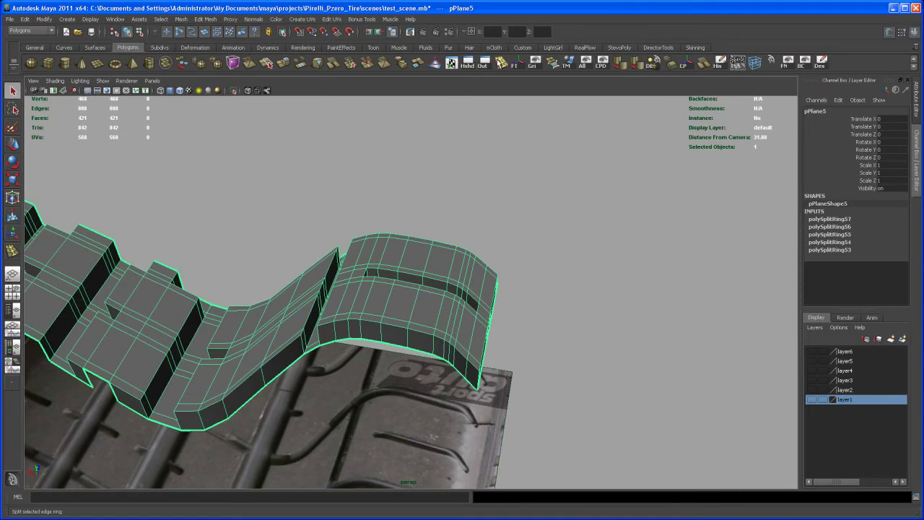
# Step: Insert crosswise edge loops on the shoulder block, the slanted block and the groove floor between them
pyautogui.click(498, 64)
pyautogui.keyDown('alt'); pyautogui.moveTo(491, 184); pyautogui.dragTo(488, 271); pyautogui.keyUp('alt')
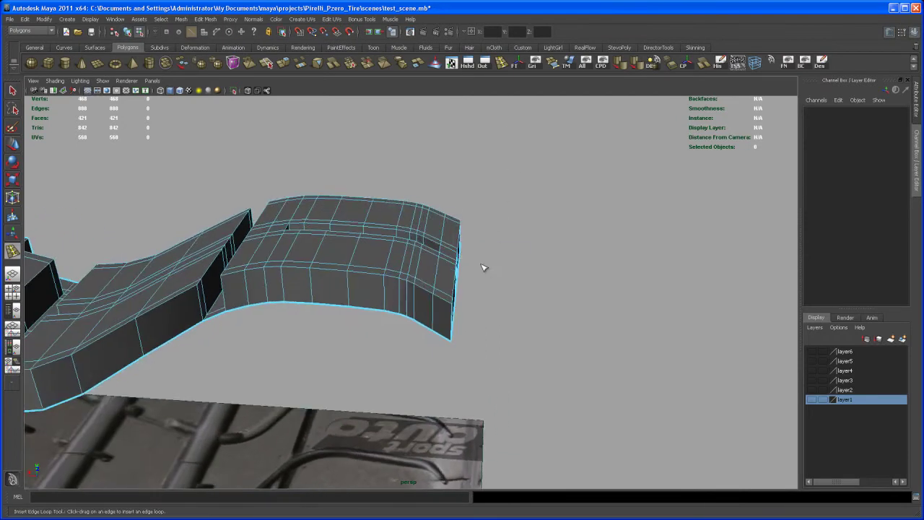
pyautogui.scroll(3, 476, 282)
pyautogui.moveTo(450, 311)
pyautogui.keyDown('alt'); pyautogui.mouseDown()
pyautogui.moveTo(427, 359)
pyautogui.moveTo(441, 306)
pyautogui.mouseUp(); pyautogui.keyUp('alt')
pyautogui.scroll(-3, 441, 305)
pyautogui.keyDown('alt'); pyautogui.moveTo(410, 301); pyautogui.dragTo(433, 297, button='middle'); pyautogui.keyUp('alt')
pyautogui.keyDown('alt'); pyautogui.moveTo(432, 297); pyautogui.dragTo(439, 256); pyautogui.keyUp('alt')
pyautogui.click(439, 271)
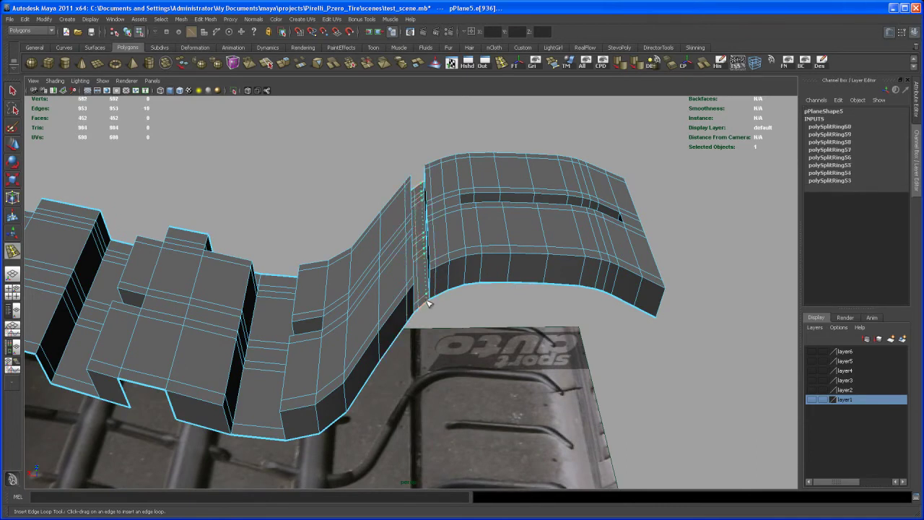
# Step: Preview the strip smoothed in object mode and inspect the groove between the shoulder block and the slanted block
pyautogui.press('3')
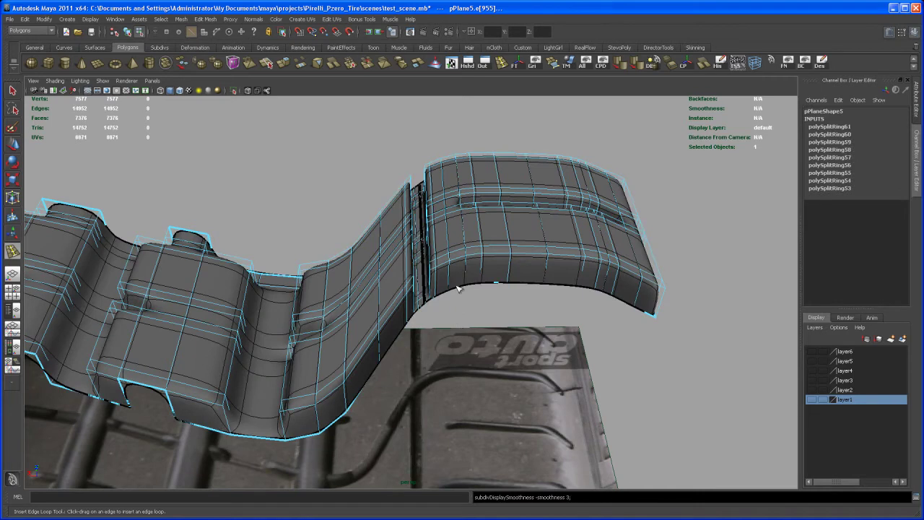
pyautogui.press('q')
pyautogui.moveTo(460, 274); pyautogui.dragTo(478, 258, button='right')
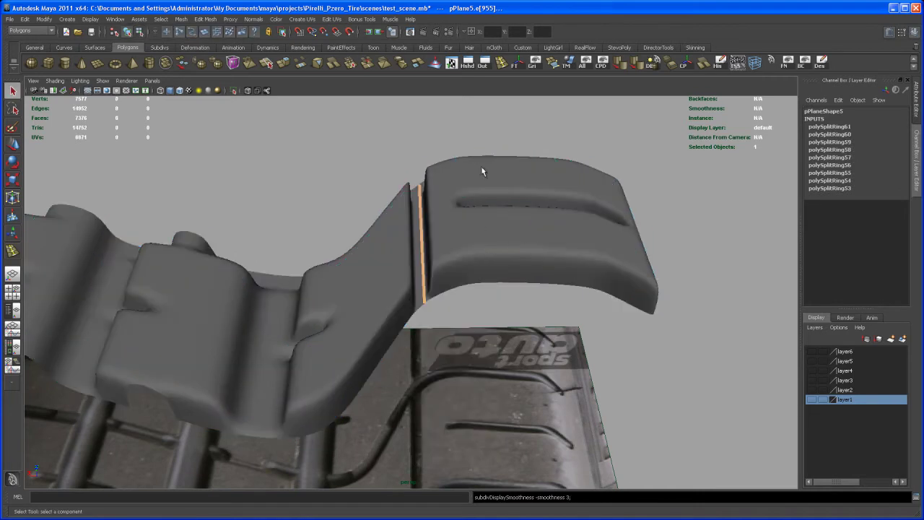
pyautogui.click(478, 223)
pyautogui.keyDown('alt'); pyautogui.moveTo(475, 222); pyautogui.dragTo(404, 320); pyautogui.keyUp('alt')
# Step: Delete the surplus edge loops running along the slanted block's edge and wall beside the shoulder groove
pyautogui.click(458, 262)
pyautogui.moveTo(409, 301); pyautogui.dragTo(405, 285, button='right')
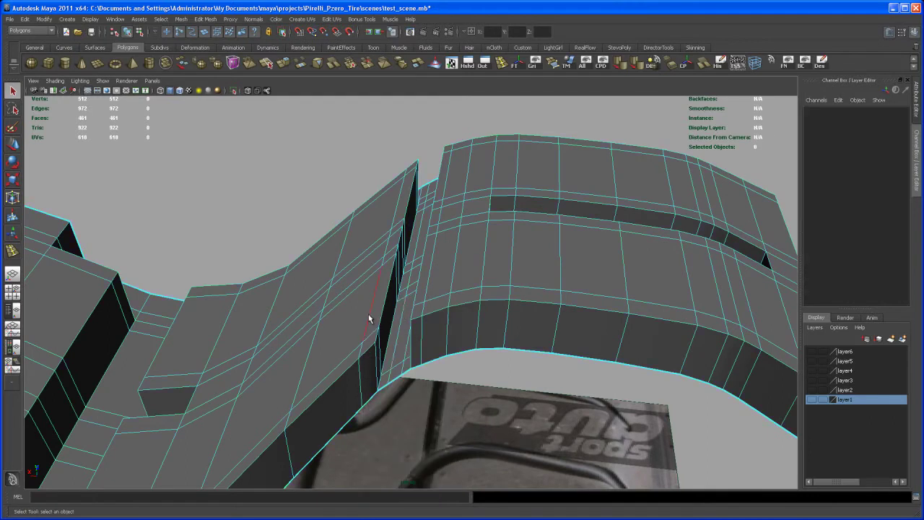
pyautogui.doubleClick(368, 316)
pyautogui.keyDown('alt'); pyautogui.moveTo(386, 278); pyautogui.dragTo(418, 241); pyautogui.keyUp('alt')
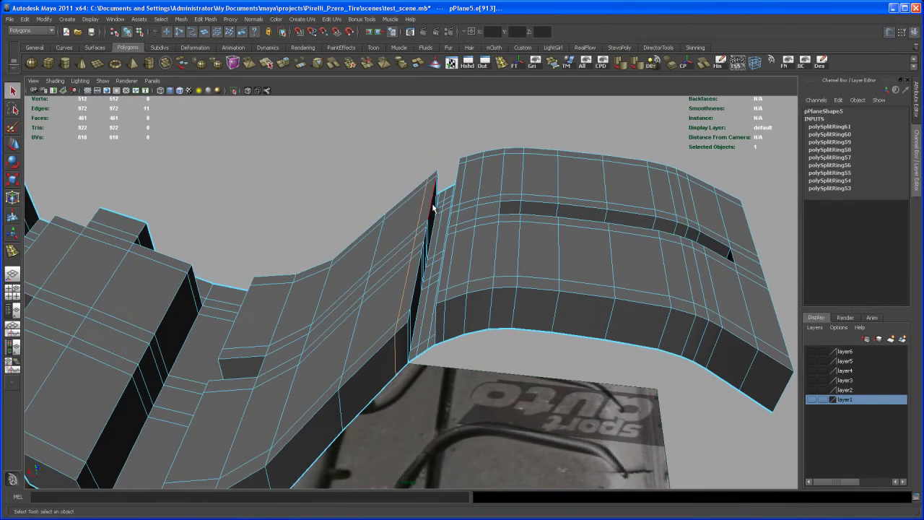
pyautogui.keyDown('alt'); pyautogui.moveTo(513, 267); pyautogui.dragTo(507, 255); pyautogui.keyUp('alt')
pyautogui.moveTo(510, 255); pyautogui.dragTo(541, 247, button='right')
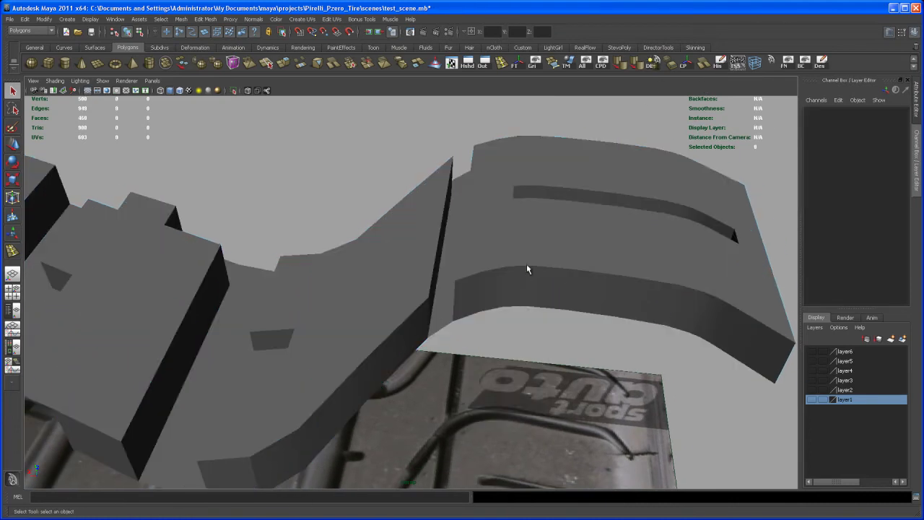
# Step: Preview the smoothed shape without the deleted loops, and switch the strip back to unsmoothed display
pyautogui.click(530, 267)
pyautogui.press('3')
pyautogui.click(531, 315)
pyautogui.keyDown('alt'); pyautogui.moveTo(532, 316); pyautogui.dragTo(484, 312); pyautogui.keyUp('alt')
pyautogui.click(443, 243)
pyautogui.press('1')
# Step: Insert supporting edge loops across the slanted block, the groove next to it and the adjoining central block
pyautogui.keyDown('alt'); pyautogui.moveTo(484, 312); pyautogui.dragTo(446, 334, button='middle'); pyautogui.keyUp('alt')
pyautogui.keyDown('alt'); pyautogui.moveTo(447, 333); pyautogui.dragTo(505, 417, button='right'); pyautogui.keyUp('alt')
pyautogui.keyDown('alt'); pyautogui.moveTo(448, 326); pyautogui.dragTo(446, 353, button='middle'); pyautogui.keyUp('alt')
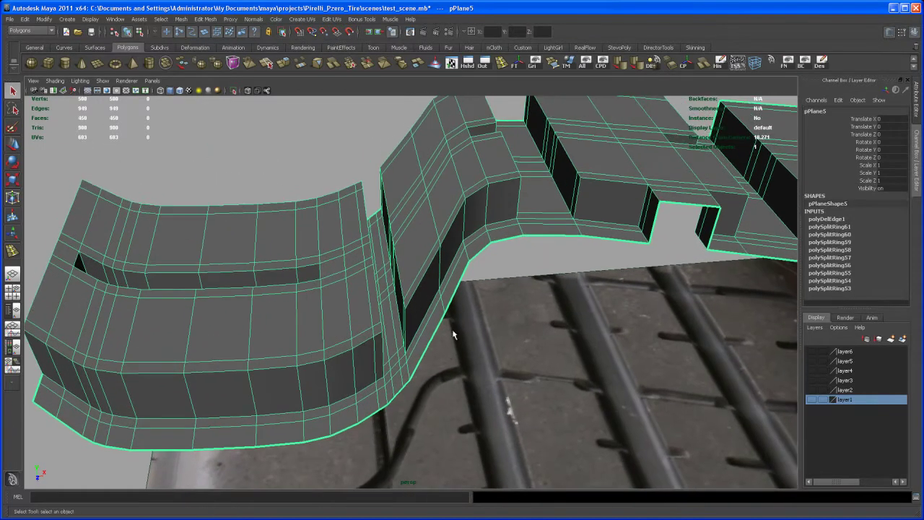
pyautogui.click(500, 61)
pyautogui.keyDown('alt'); pyautogui.moveTo(420, 286); pyautogui.dragTo(417, 261, button='middle'); pyautogui.keyUp('alt')
pyautogui.moveTo(417, 259); pyautogui.dragTo(412, 264)
pyautogui.moveTo(410, 278)
pyautogui.keyDown('alt'); pyautogui.mouseDown()
pyautogui.moveTo(386, 268)
pyautogui.moveTo(397, 277)
pyautogui.mouseUp(); pyautogui.keyUp('alt')
pyautogui.keyDown('alt'); pyautogui.moveTo(397, 276); pyautogui.dragTo(433, 265, button='middle'); pyautogui.keyUp('alt')
pyautogui.keyDown('alt'); pyautogui.moveTo(435, 265); pyautogui.dragTo(368, 278, button='right'); pyautogui.keyUp('alt')
pyautogui.keyDown('alt'); pyautogui.moveTo(369, 278); pyautogui.dragTo(574, 282); pyautogui.keyUp('alt')
pyautogui.keyDown('alt'); pyautogui.moveTo(426, 249); pyautogui.dragTo(498, 191, button='middle'); pyautogui.keyUp('alt')
pyautogui.keyDown('alt'); pyautogui.moveTo(497, 191); pyautogui.dragTo(468, 295); pyautogui.keyUp('alt')
pyautogui.click(447, 330)
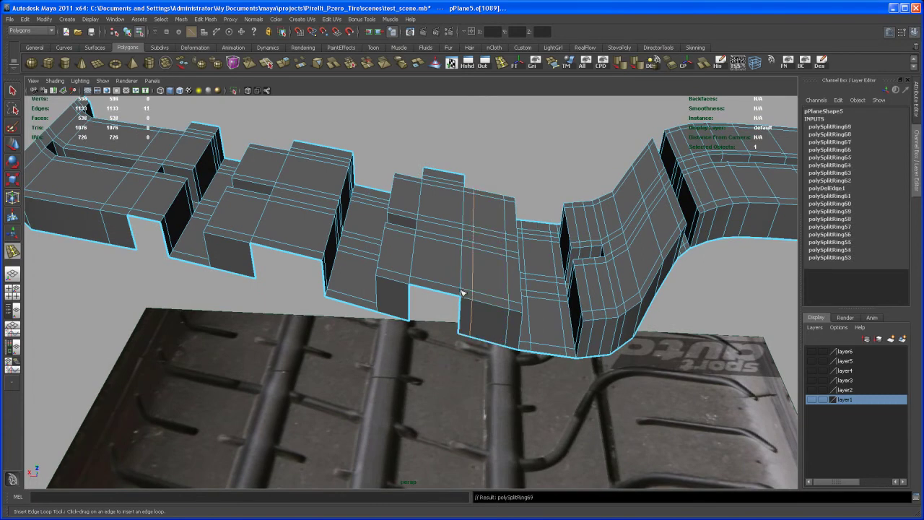
# Step: Insert edge loops beside the first central block's notches and across the groove between the two central blocks
pyautogui.keyDown('alt'); pyautogui.moveTo(420, 288); pyautogui.dragTo(456, 301); pyautogui.keyUp('alt')
pyautogui.click(429, 283)
pyautogui.click(453, 333)
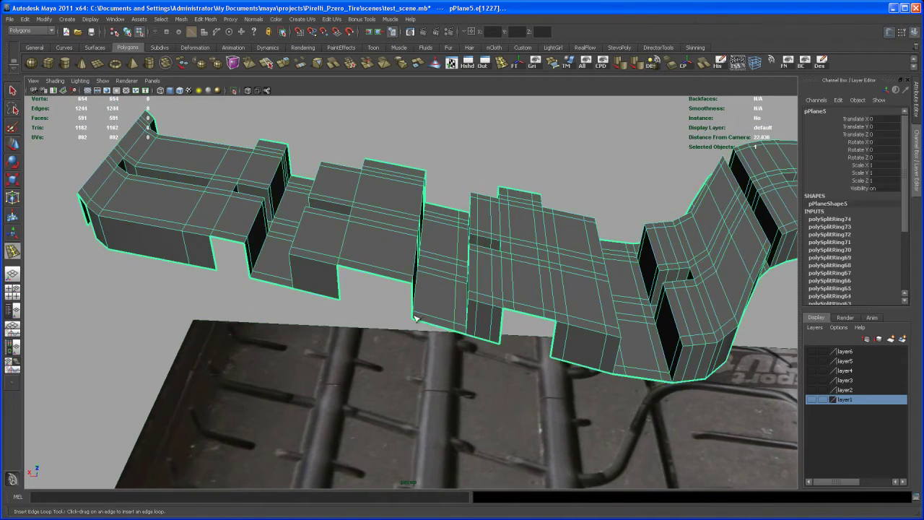
pyautogui.click(426, 322)
pyautogui.scroll(2, 417, 335)
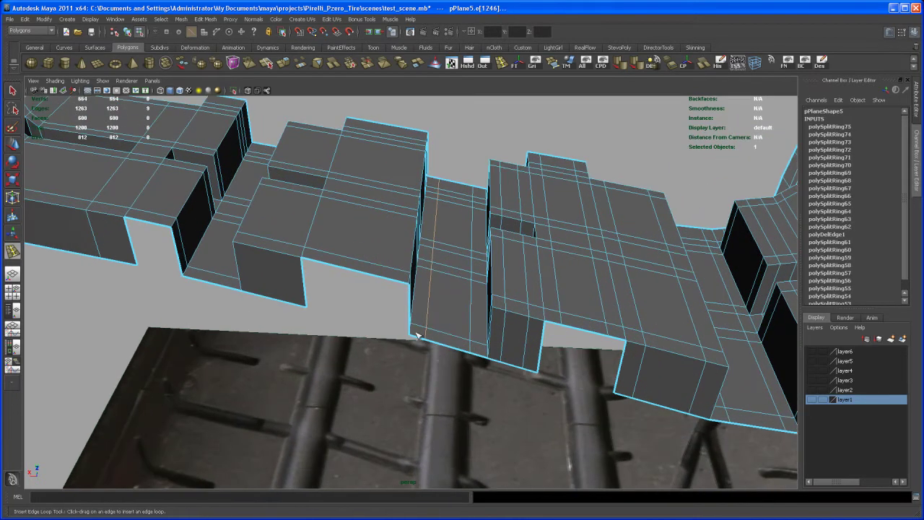
# Step: Insert supporting edge loops across the second central block and the groove leading to the far shoulder block
pyautogui.click(390, 281)
pyautogui.keyDown('alt'); pyautogui.moveTo(390, 280); pyautogui.dragTo(379, 301); pyautogui.keyUp('alt')
pyautogui.click(405, 309)
pyautogui.click(380, 314)
pyautogui.click(433, 337)
pyautogui.keyDown('alt'); pyautogui.moveTo(361, 279); pyautogui.dragTo(377, 291, button='middle'); pyautogui.keyUp('alt')
pyautogui.press('F8')
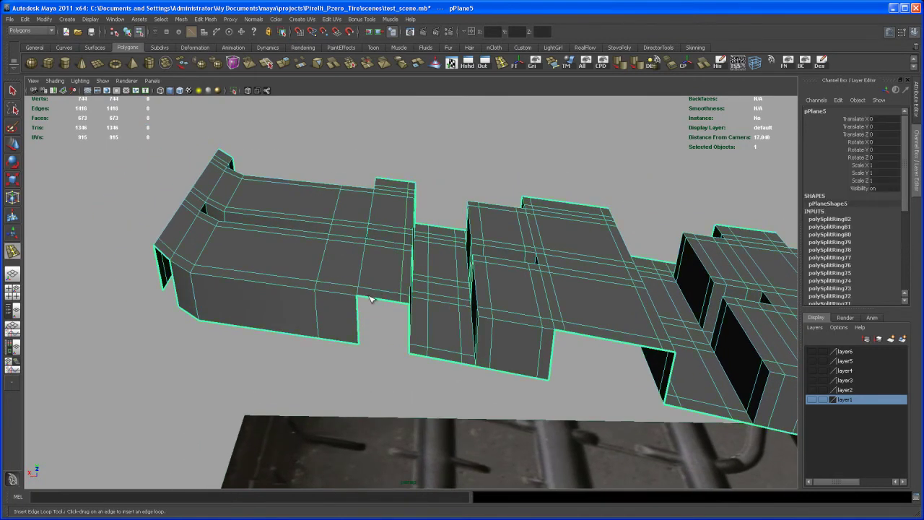
# Step: Insert edge loops across the far shoulder block and close to the strip's outermost end
pyautogui.click(370, 298)
pyautogui.moveTo(364, 299)
pyautogui.keyDown('alt'); pyautogui.mouseDown()
pyautogui.moveTo(418, 282)
pyautogui.moveTo(406, 317)
pyautogui.moveTo(416, 353)
pyautogui.moveTo(407, 324)
pyautogui.moveTo(387, 320)
pyautogui.moveTo(405, 306)
pyautogui.moveTo(399, 329)
pyautogui.moveTo(369, 329)
pyautogui.moveTo(353, 302)
pyautogui.mouseUp(); pyautogui.keyUp('alt')
pyautogui.click(418, 358)
pyautogui.click(370, 329)
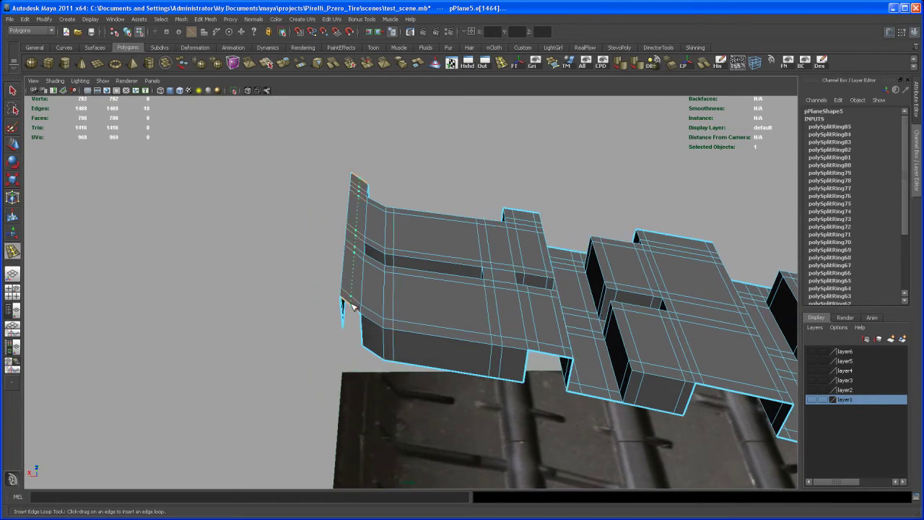
# Step: Preview the whole strip smoothed in object mode to check all supporting loops, and reselect the strip
pyautogui.keyDown('alt'); pyautogui.moveTo(405, 305); pyautogui.dragTo(516, 316, button='right'); pyautogui.keyUp('alt')
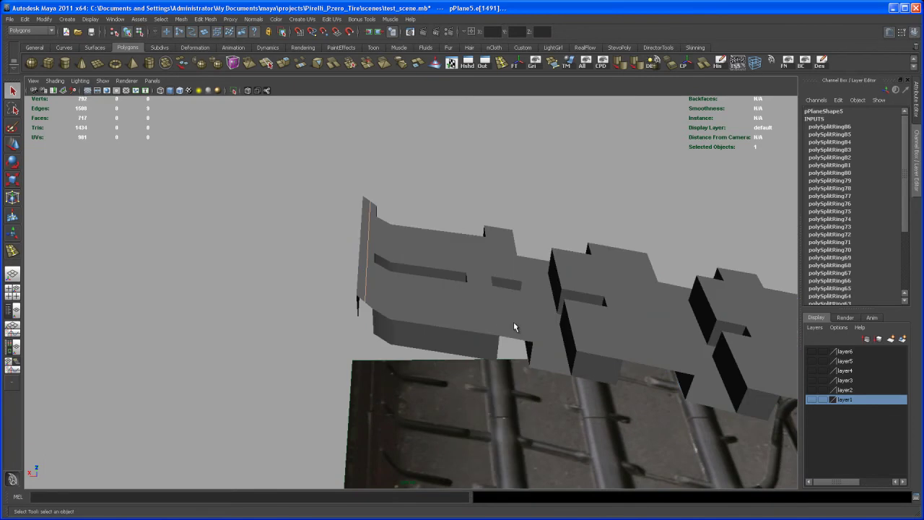
pyautogui.keyDown('alt'); pyautogui.moveTo(513, 321); pyautogui.dragTo(421, 350, button='middle'); pyautogui.keyUp('alt')
pyautogui.keyDown('alt'); pyautogui.moveTo(421, 350); pyautogui.dragTo(532, 330); pyautogui.keyUp('alt')
pyautogui.press('3')
pyautogui.click(631, 255)
pyautogui.keyDown('alt'); pyautogui.moveTo(632, 256); pyautogui.dragTo(456, 318); pyautogui.keyUp('alt')
pyautogui.click(405, 298)
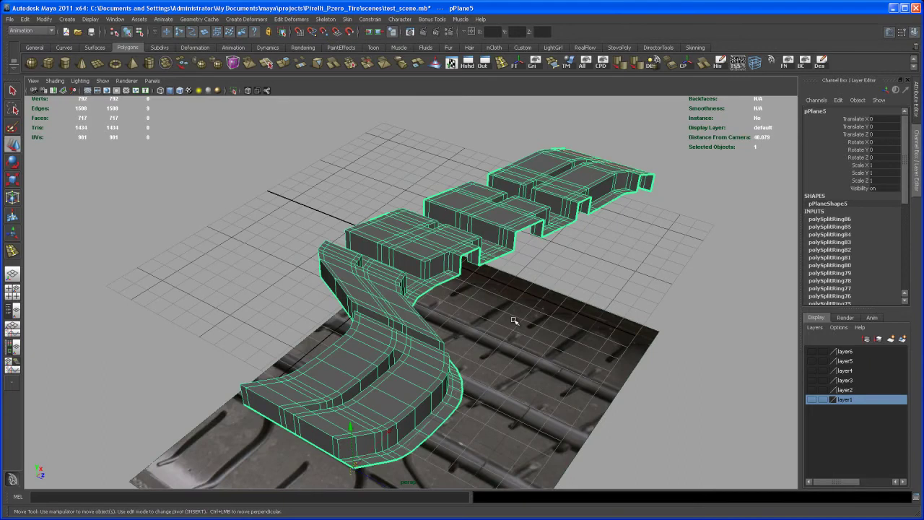
# Step: Create a lattice deformer around the vertices at the outer end of the shoulder block with the slotted groove
pyautogui.keyDown('alt'); pyautogui.moveTo(510, 329); pyautogui.dragTo(488, 345); pyautogui.keyUp('alt')
pyautogui.moveTo(460, 261); pyautogui.dragTo(457, 250, button='right')
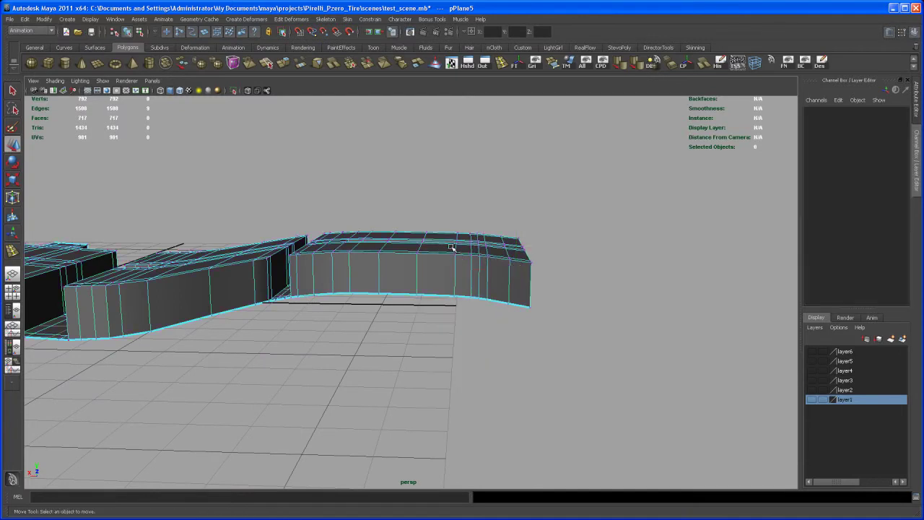
pyautogui.moveTo(578, 370); pyautogui.dragTo(578, 369)
pyautogui.keyDown('alt'); pyautogui.moveTo(577, 369); pyautogui.dragTo(472, 267); pyautogui.keyUp('alt')
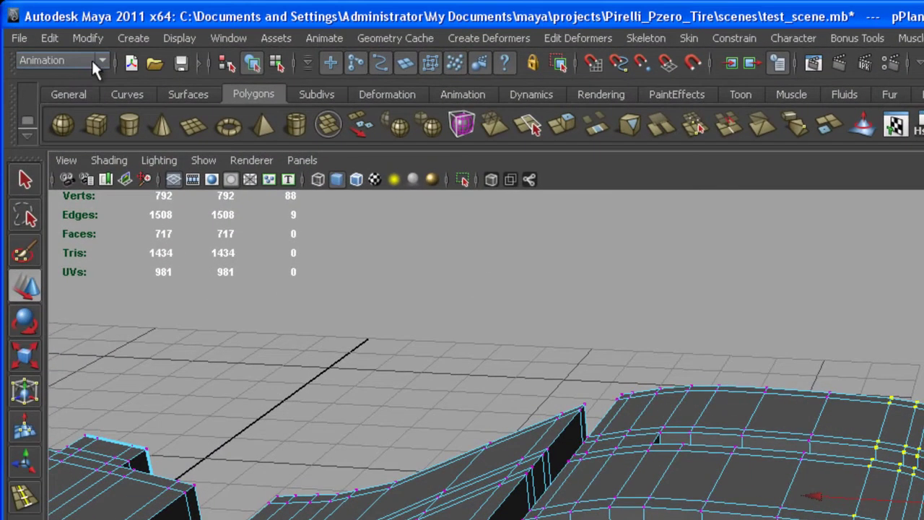
pyautogui.click(91, 58)
pyautogui.click(72, 74)
pyautogui.click(493, 36)
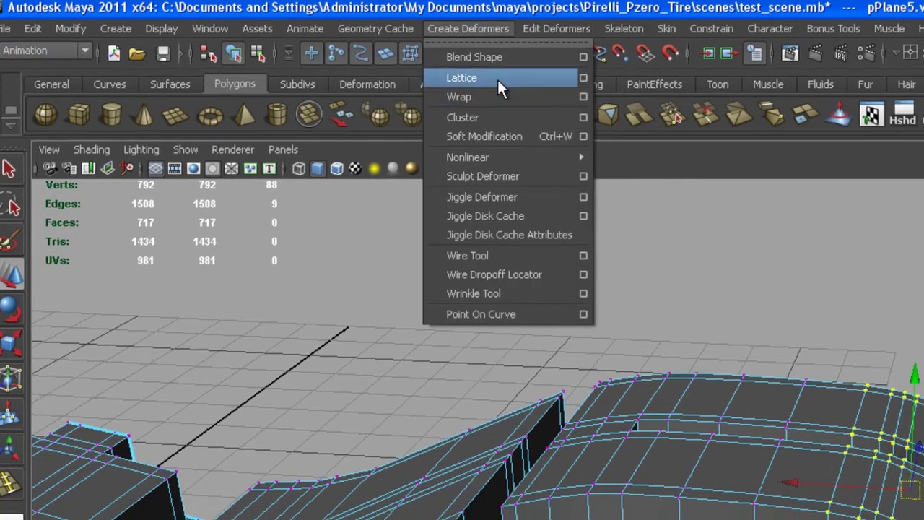
pyautogui.click(498, 79)
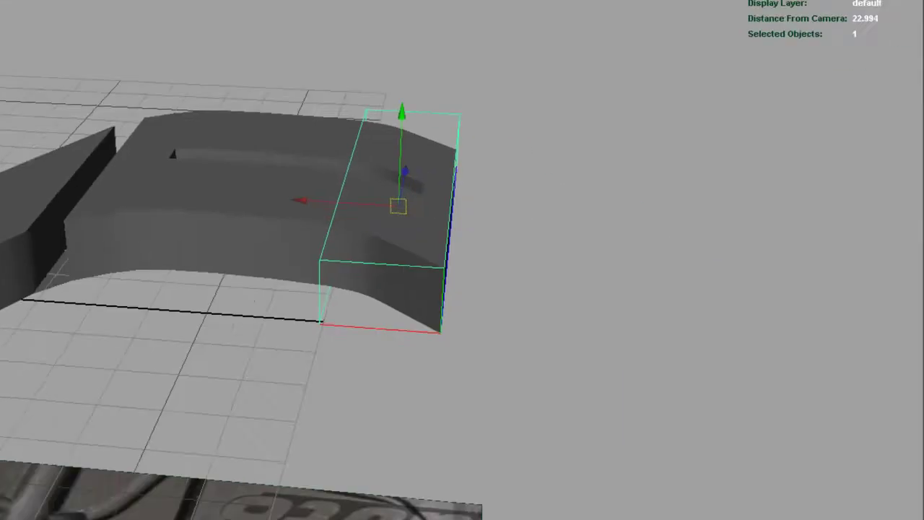
# Step: Lower the lattice's outer upper points so the shoulder block tapers down towards its outer end
pyautogui.keyDown('alt'); pyautogui.moveTo(270, 109); pyautogui.dragTo(317, 122); pyautogui.keyUp('alt')
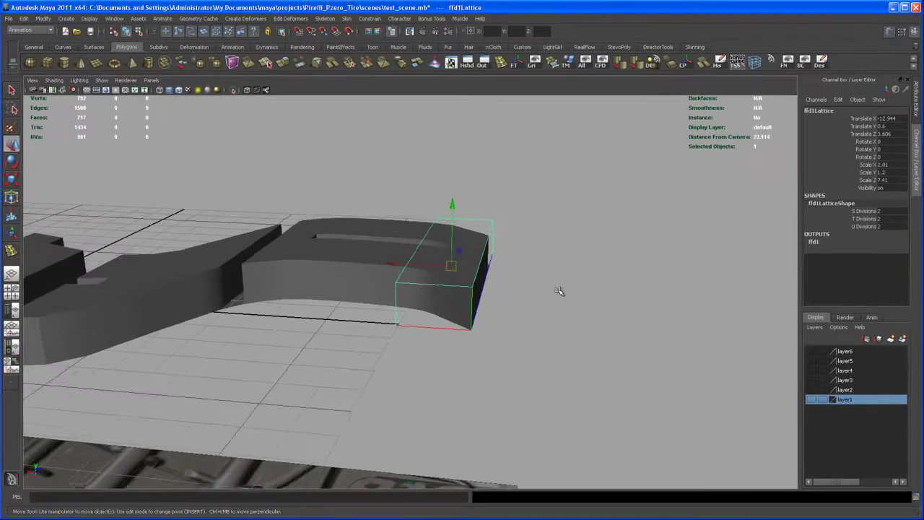
pyautogui.keyDown('alt'); pyautogui.moveTo(556, 288); pyautogui.dragTo(546, 309); pyautogui.keyUp('alt')
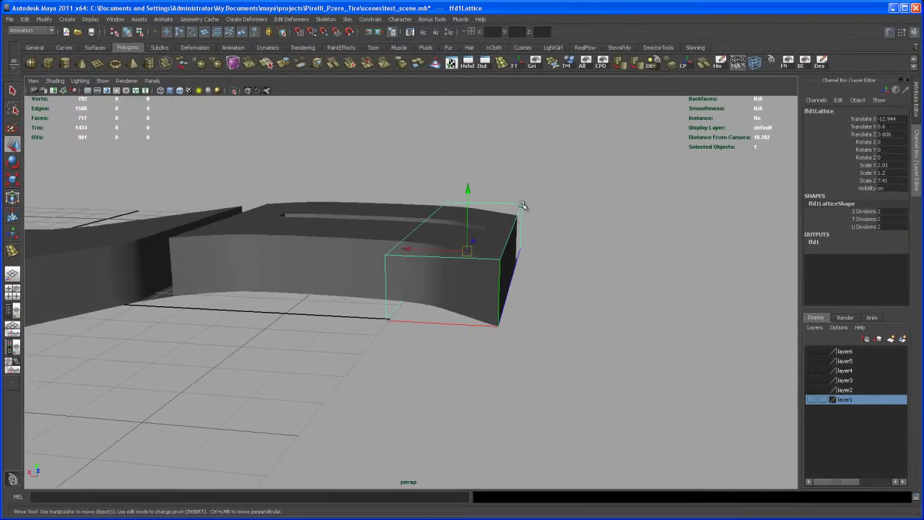
pyautogui.rightClick(522, 207)
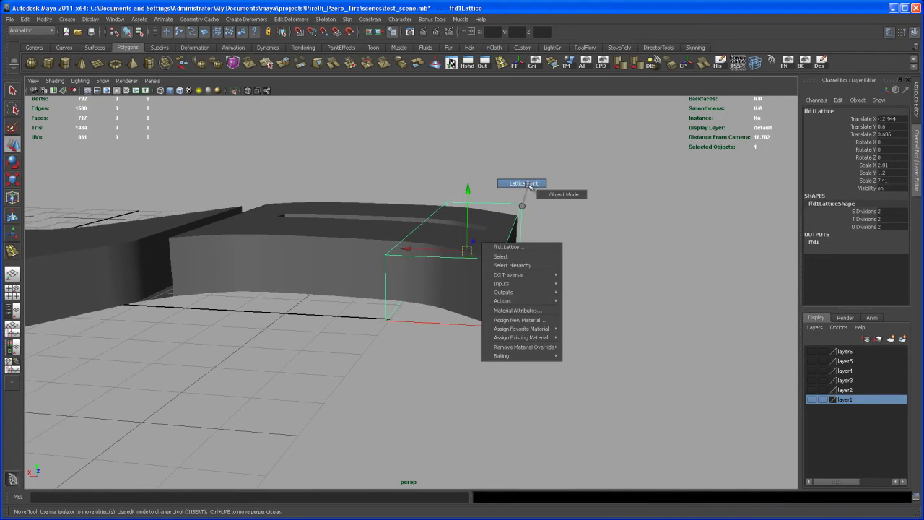
pyautogui.click(523, 183)
pyautogui.keyDown('alt'); pyautogui.moveTo(534, 189); pyautogui.dragTo(569, 172); pyautogui.keyUp('alt')
pyautogui.keyDown('alt'); pyautogui.moveTo(540, 269); pyautogui.dragTo(514, 287); pyautogui.keyUp('alt')
pyautogui.scroll(2, 502, 249)
pyautogui.moveTo(528, 171); pyautogui.dragTo(450, 241)
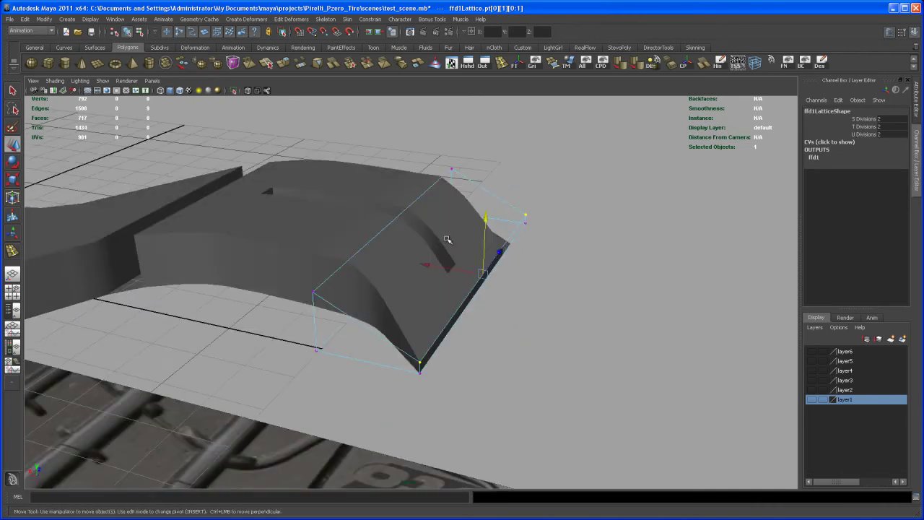
# Step: Select the strip in object mode and delete its history to bake in the lattice deformation
pyautogui.moveTo(448, 229); pyautogui.dragTo(462, 221, button='right')
pyautogui.click(450, 219)
pyautogui.keyDown('alt'); pyautogui.moveTo(462, 218); pyautogui.dragTo(476, 216, button='middle'); pyautogui.keyUp('alt')
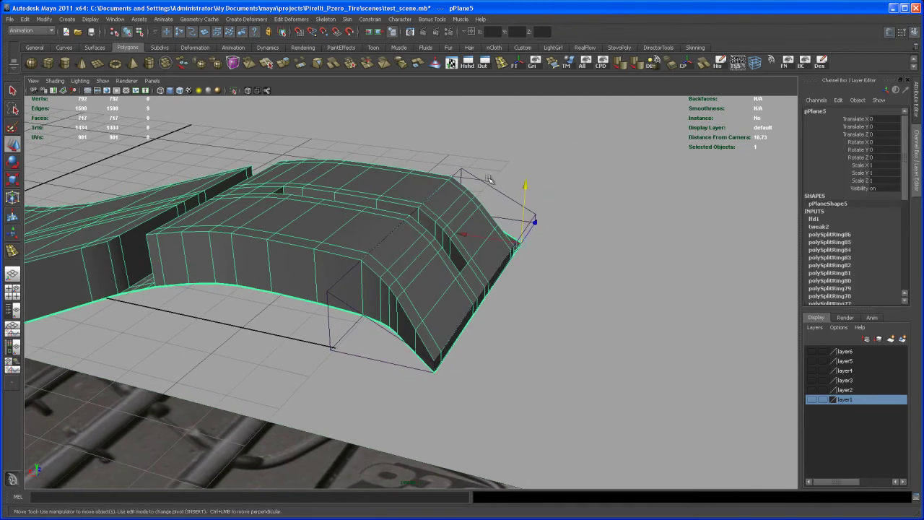
pyautogui.click(719, 62)
# Step: Move the whole strip with grid snapping so its pivot corner at the shoulder end sits on the world origin
pyautogui.keyDown('alt'); pyautogui.moveTo(455, 254); pyautogui.dragTo(468, 284, button='right'); pyautogui.keyUp('alt')
pyautogui.moveTo(468, 285)
pyautogui.keyDown('alt'); pyautogui.mouseDown()
pyautogui.moveTo(439, 293)
pyautogui.moveTo(457, 297)
pyautogui.mouseUp(); pyautogui.keyUp('alt')
pyautogui.keyDown('alt'); pyautogui.moveTo(457, 296); pyautogui.dragTo(430, 298, button='right'); pyautogui.keyUp('alt')
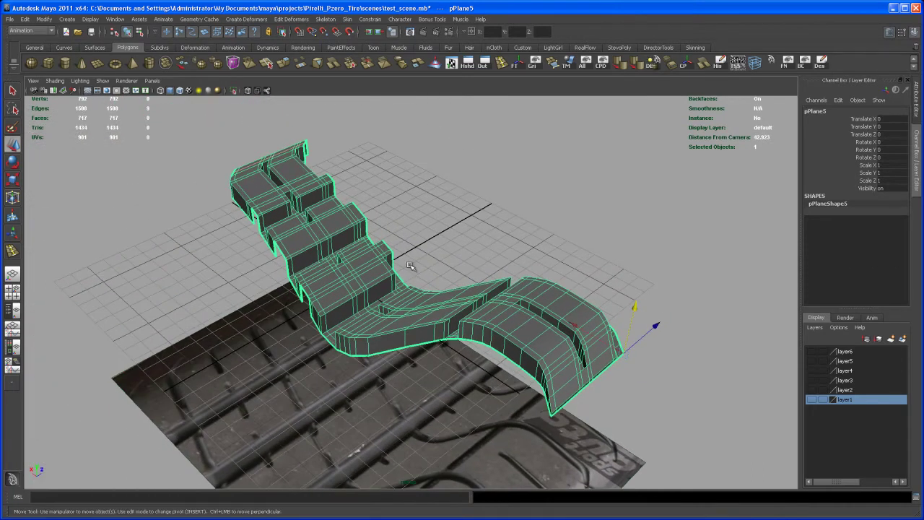
pyautogui.press('x')
pyautogui.moveTo(387, 290)
pyautogui.mouseDown(button='middle')
pyautogui.moveTo(342, 281)
pyautogui.moveTo(372, 284)
pyautogui.mouseUp(button='middle')
pyautogui.moveTo(645, 274); pyautogui.dragTo(353, 286)
# Step: Scale the strip down uniformly to 0.164 so its outer end edge spans roughly one grid unit from the origin
pyautogui.keyDown('alt'); pyautogui.moveTo(430, 301); pyautogui.dragTo(437, 336); pyautogui.keyUp('alt')
pyautogui.keyDown('alt'); pyautogui.moveTo(438, 336); pyautogui.dragTo(421, 349, button='right'); pyautogui.keyUp('alt')
pyautogui.keyDown('alt'); pyautogui.moveTo(421, 349); pyautogui.dragTo(394, 320); pyautogui.keyUp('alt')
pyautogui.keyDown('alt'); pyautogui.moveTo(394, 320); pyautogui.dragTo(424, 294, button='middle'); pyautogui.keyUp('alt')
pyautogui.keyDown('alt'); pyautogui.moveTo(424, 294); pyautogui.dragTo(456, 336, button='right'); pyautogui.keyUp('alt')
pyautogui.keyDown('alt'); pyautogui.moveTo(456, 336); pyautogui.dragTo(481, 337, button='middle'); pyautogui.keyUp('alt')
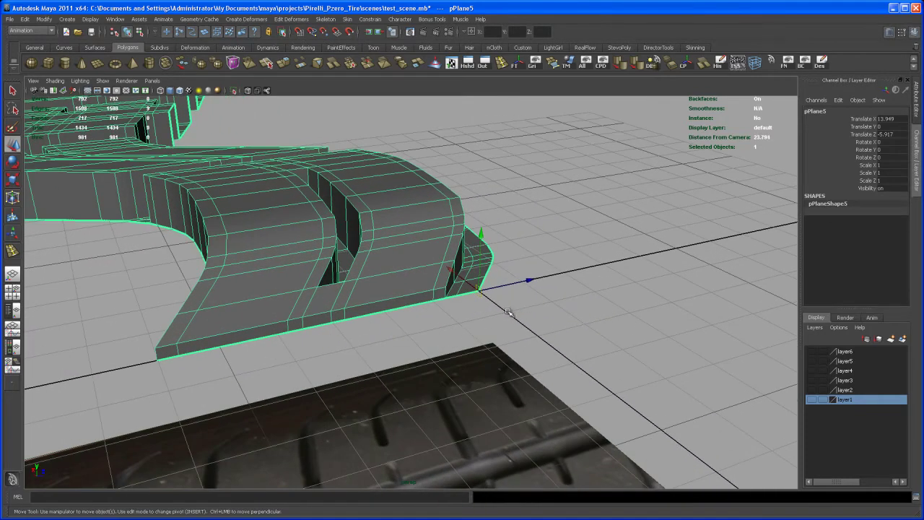
pyautogui.press('r')
pyautogui.moveTo(479, 290); pyautogui.dragTo(390, 330)
pyautogui.moveTo(479, 290); pyautogui.dragTo(210, 390)
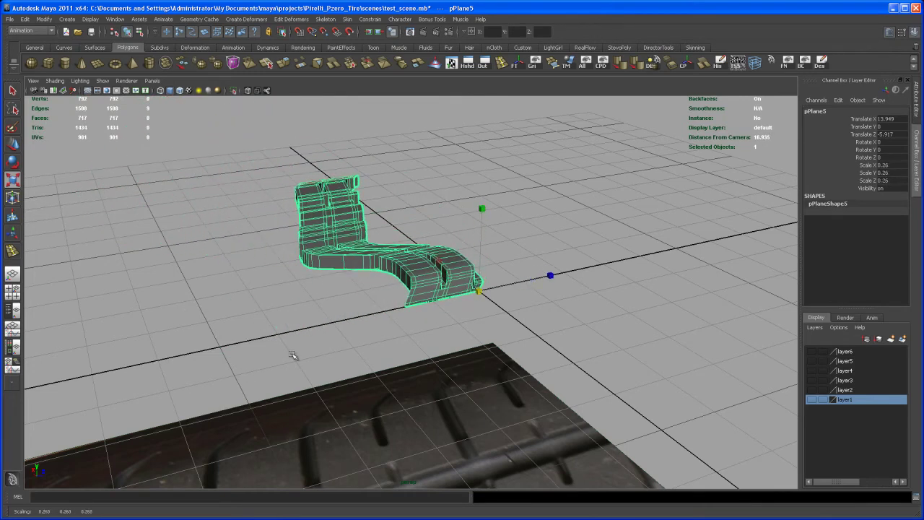
pyautogui.moveTo(485, 290); pyautogui.dragTo(338, 355)
pyautogui.keyDown('alt'); pyautogui.moveTo(338, 355); pyautogui.dragTo(628, 413, button='right'); pyautogui.keyUp('alt')
pyautogui.keyDown('alt'); pyautogui.moveTo(488, 296); pyautogui.dragTo(536, 320, button='right'); pyautogui.keyUp('alt')
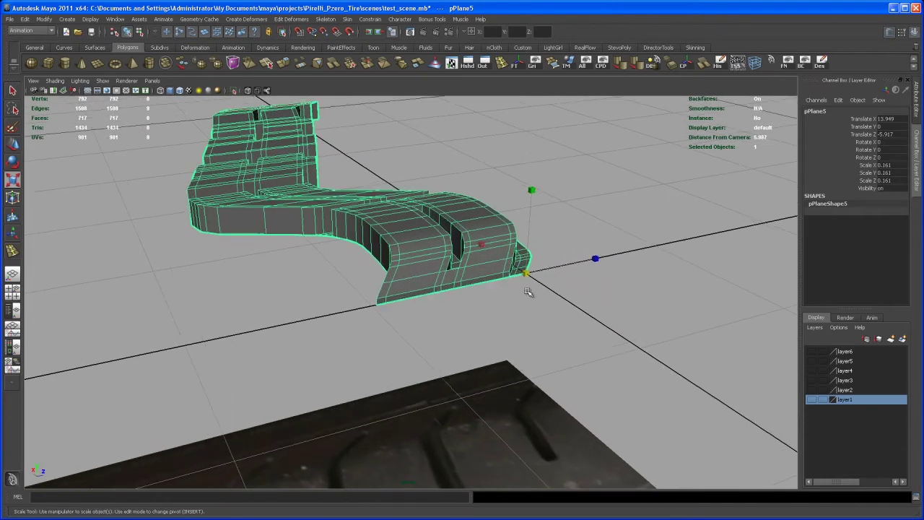
pyautogui.moveTo(527, 272); pyautogui.dragTo(536, 262)
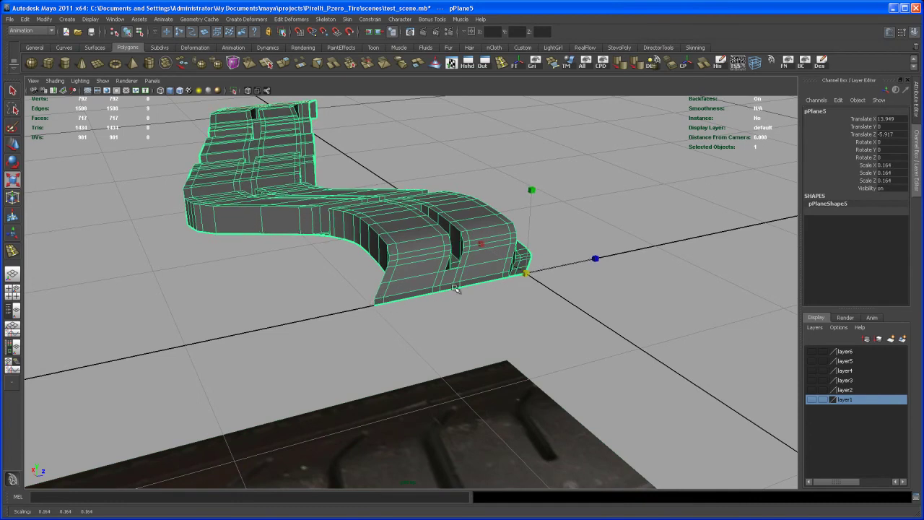
# Step: In the top view, lasso-select the vertices of the strip's long border opposite the origin, including its adjacent supporting loop
pyautogui.keyDown('alt'); pyautogui.moveTo(437, 318); pyautogui.dragTo(453, 324); pyautogui.keyUp('alt')
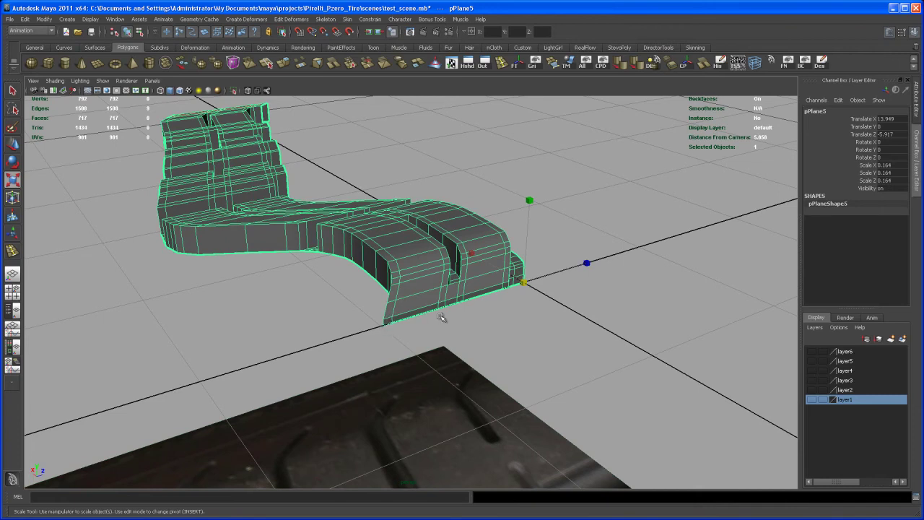
pyautogui.press('space')
pyautogui.press('space')
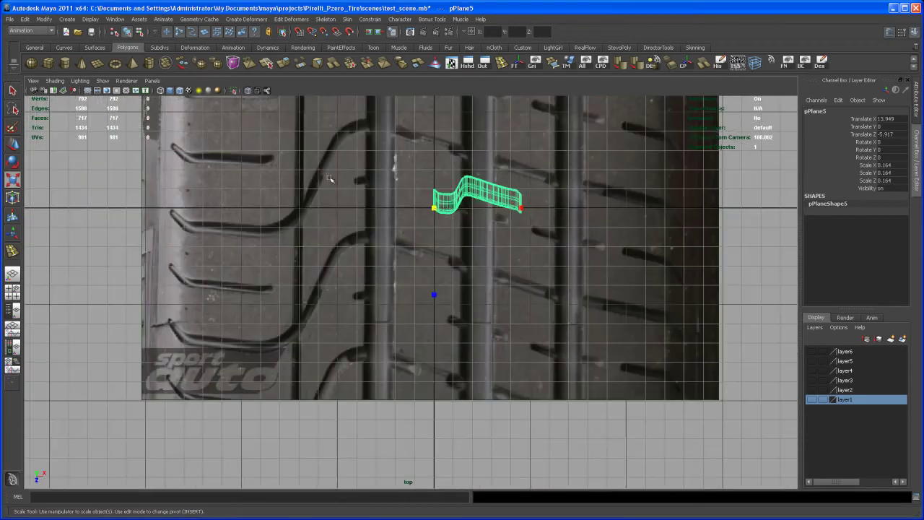
pyautogui.press('f')
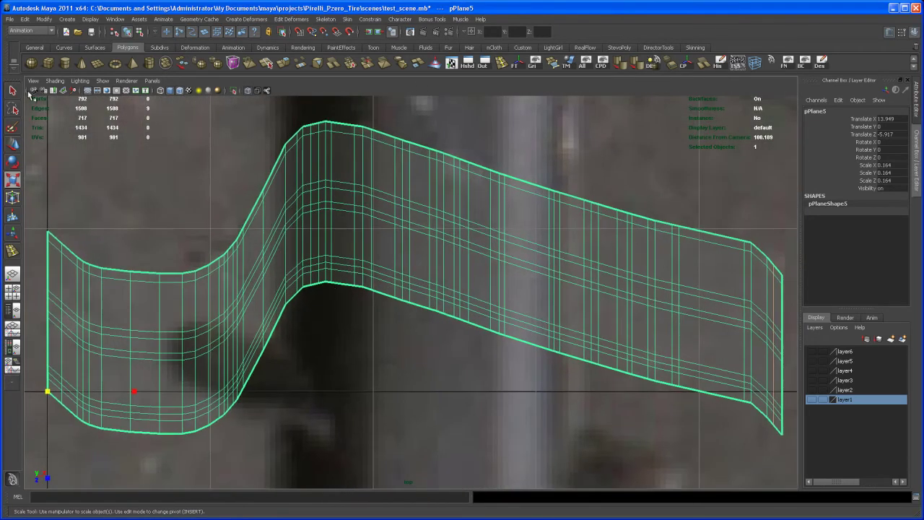
pyautogui.click(12, 109)
pyautogui.moveTo(123, 302); pyautogui.dragTo(92, 303, button='right')
pyautogui.moveTo(40, 208); pyautogui.dragTo(70, 268)
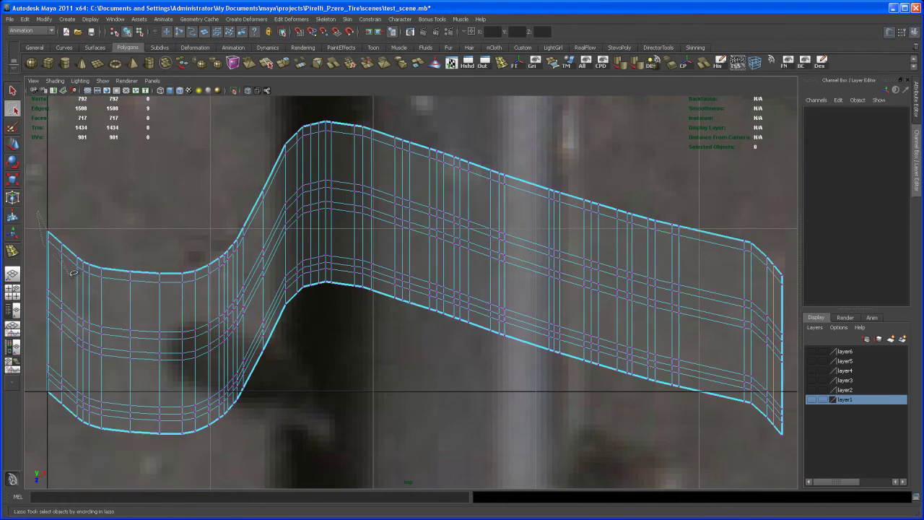
pyautogui.moveTo(227, 272)
pyautogui.mouseDown()
pyautogui.moveTo(305, 168)
pyautogui.moveTo(386, 165)
pyautogui.moveTo(706, 262)
pyautogui.moveTo(794, 308)
pyautogui.moveTo(509, 105)
pyautogui.moveTo(276, 99)
pyautogui.moveTo(85, 166)
pyautogui.mouseUp()
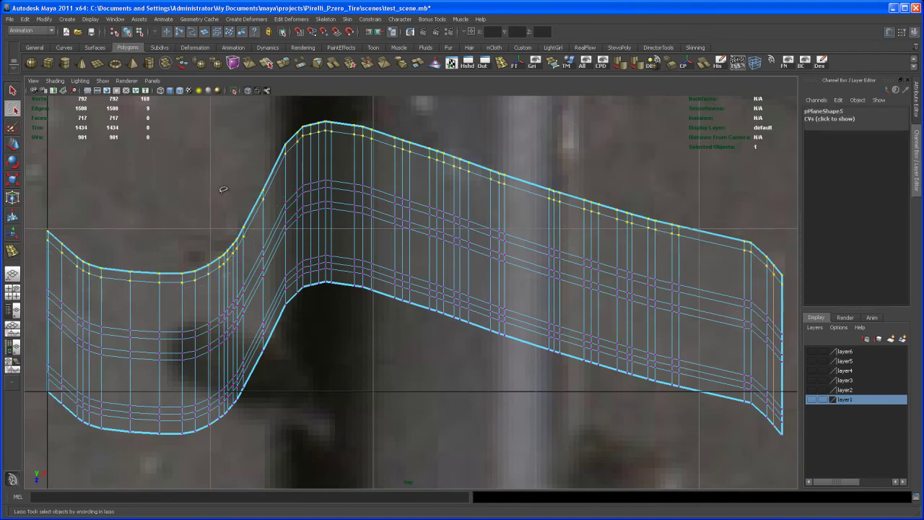
# Step: Snap the selected vertices' move pivot to the strip's lower end corner and shift them along Z onto the grid line
pyautogui.press('space')
pyautogui.press('space')
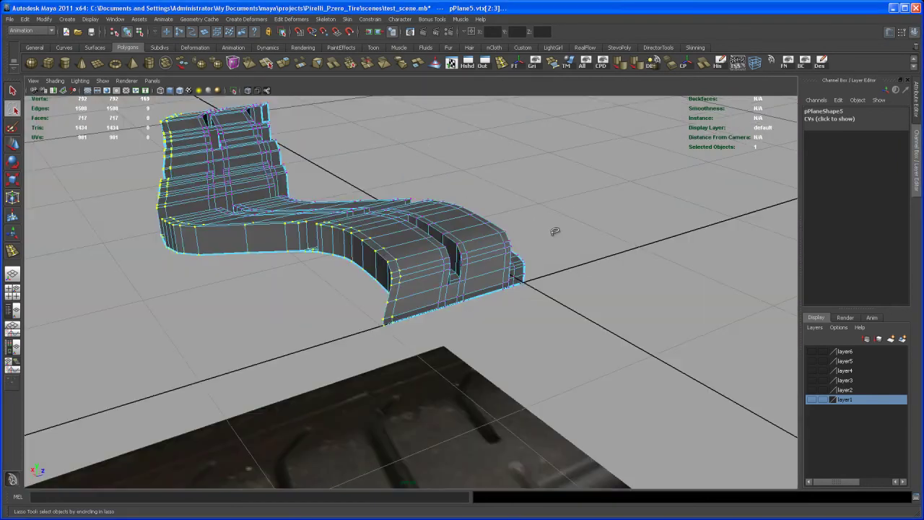
pyautogui.keyDown('alt'); pyautogui.moveTo(552, 288); pyautogui.dragTo(539, 312); pyautogui.keyUp('alt')
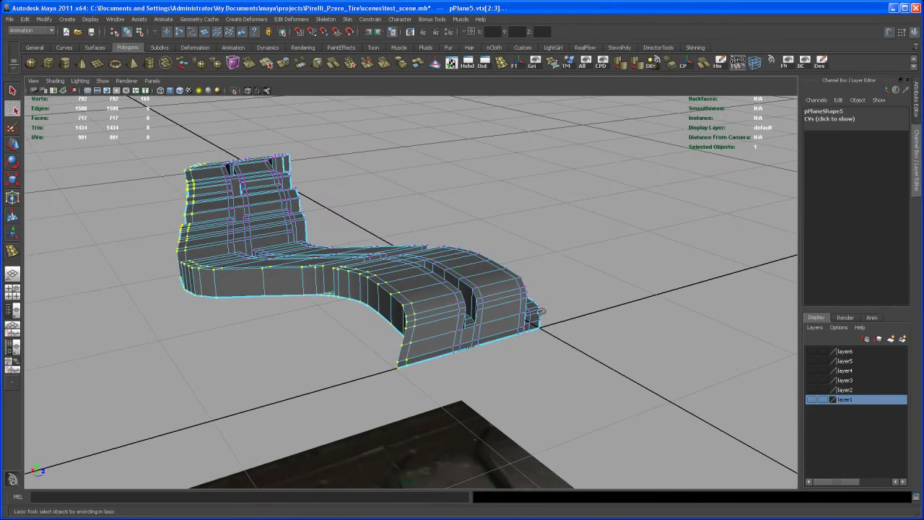
pyautogui.press('w')
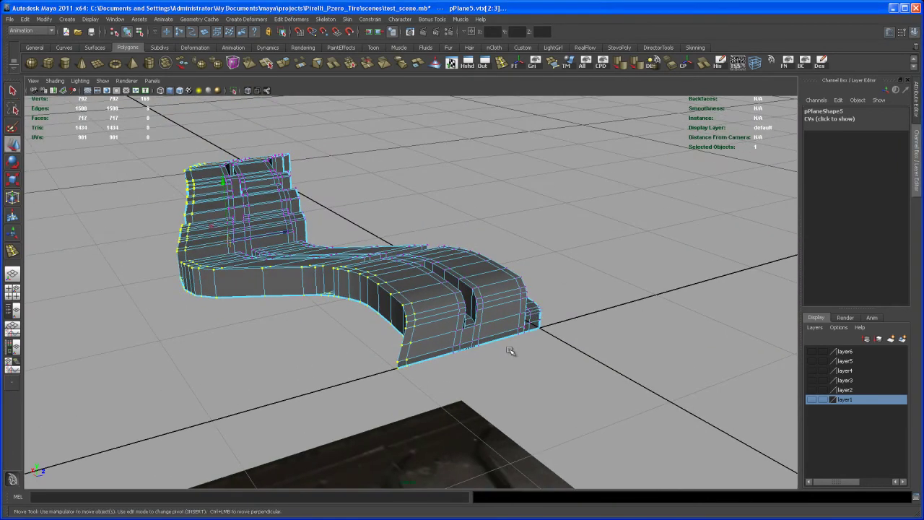
pyautogui.keyDown('alt'); pyautogui.moveTo(433, 381); pyautogui.dragTo(449, 413, button='right'); pyautogui.keyUp('alt')
pyautogui.keyDown('alt'); pyautogui.moveTo(449, 413); pyautogui.dragTo(446, 395); pyautogui.keyUp('alt')
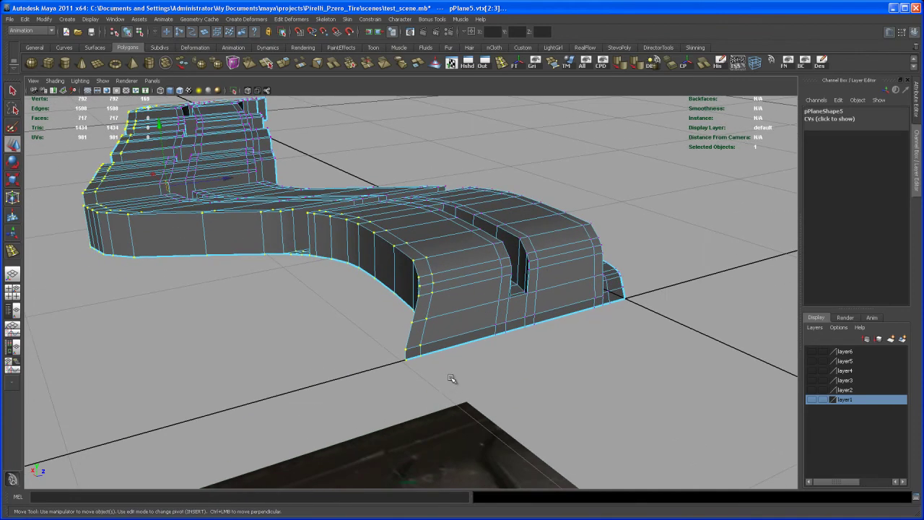
pyautogui.press('Insert')
pyautogui.press('v')
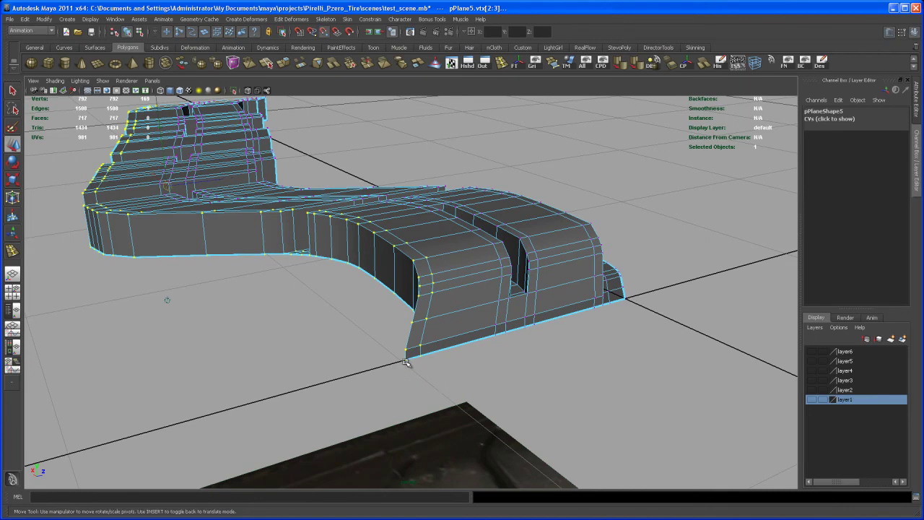
pyautogui.middleClick(408, 361)
pyautogui.press('Insert')
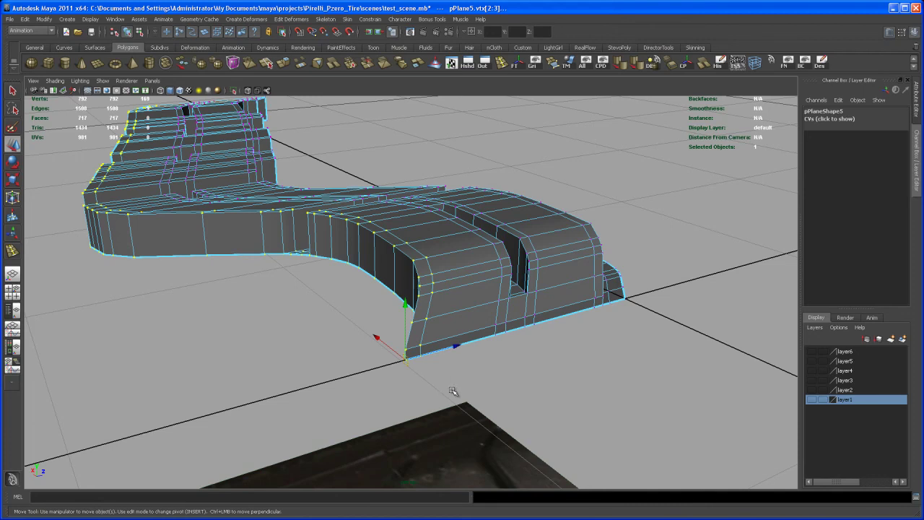
pyautogui.moveTo(459, 345); pyautogui.dragTo(453, 348, button='middle')
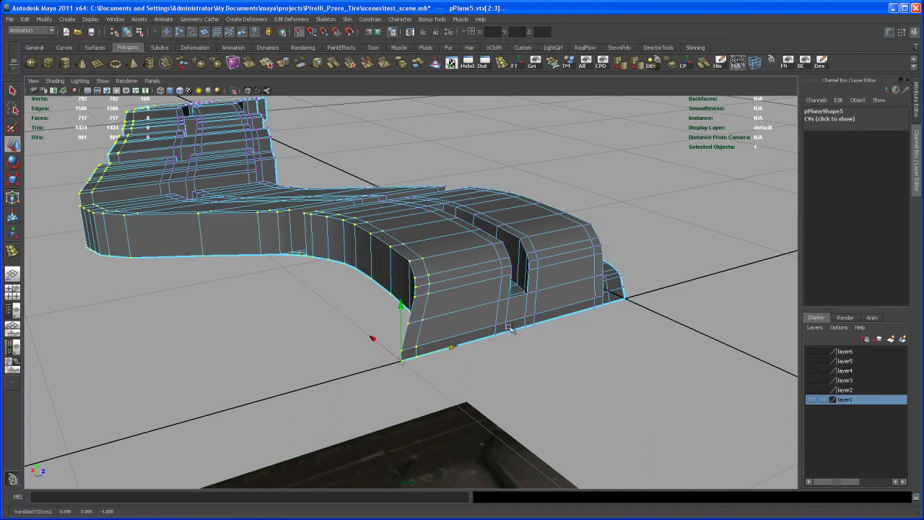
pyautogui.scroll(-4, 577, 309)
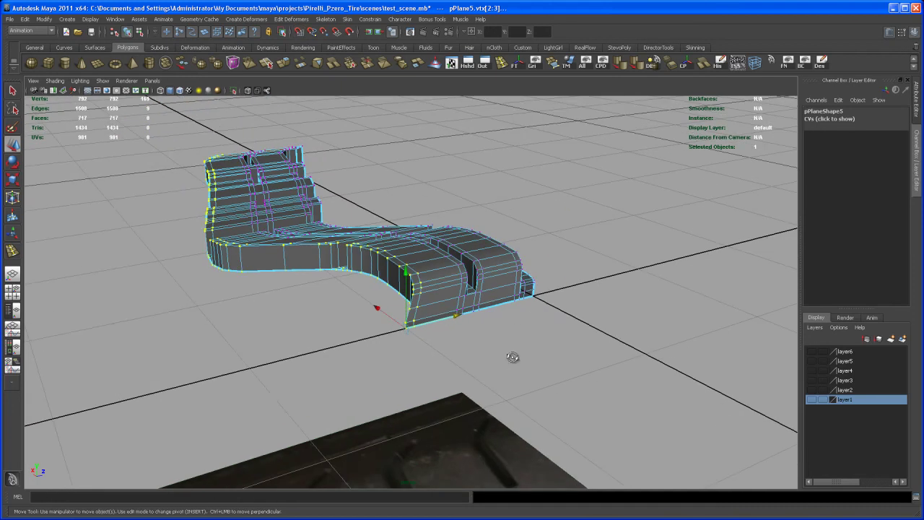
pyautogui.scroll(8, 510, 353)
pyautogui.scroll(-6, 594, 295)
# Step: Return the strip to object mode, freeze its transformations and delete its history
pyautogui.keyDown('alt'); pyautogui.moveTo(594, 296); pyautogui.dragTo(460, 311); pyautogui.keyUp('alt')
pyautogui.moveTo(460, 311); pyautogui.dragTo(477, 304, button='right')
pyautogui.press('F8')
pyautogui.moveTo(477, 304)
pyautogui.keyDown('alt'); pyautogui.mouseDown()
pyautogui.moveTo(470, 315)
pyautogui.moveTo(477, 273)
pyautogui.moveTo(499, 253)
pyautogui.moveTo(449, 288)
pyautogui.moveTo(491, 294)
pyautogui.mouseUp(); pyautogui.keyUp('alt')
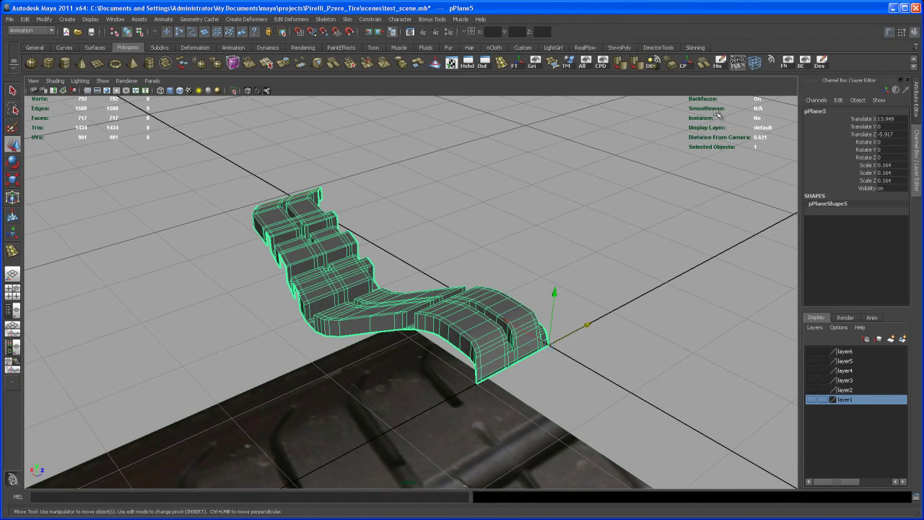
pyautogui.click(520, 67)
pyautogui.click(723, 68)
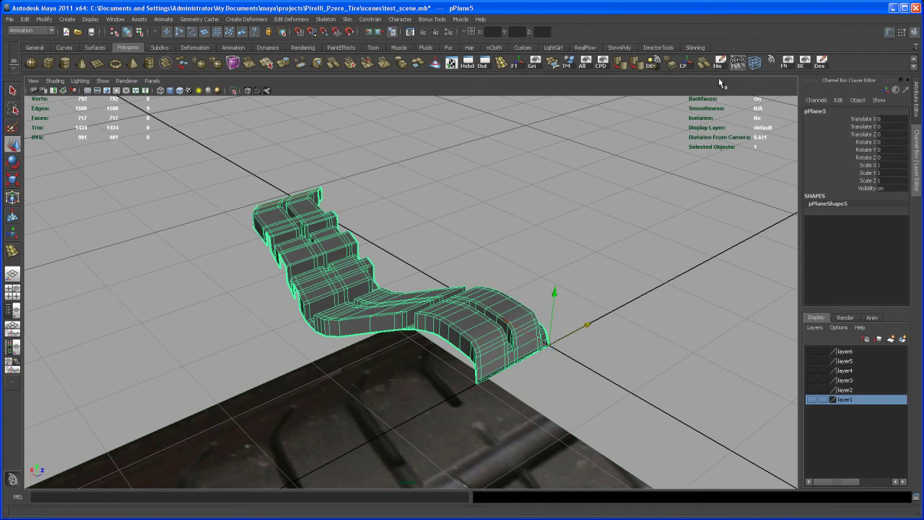